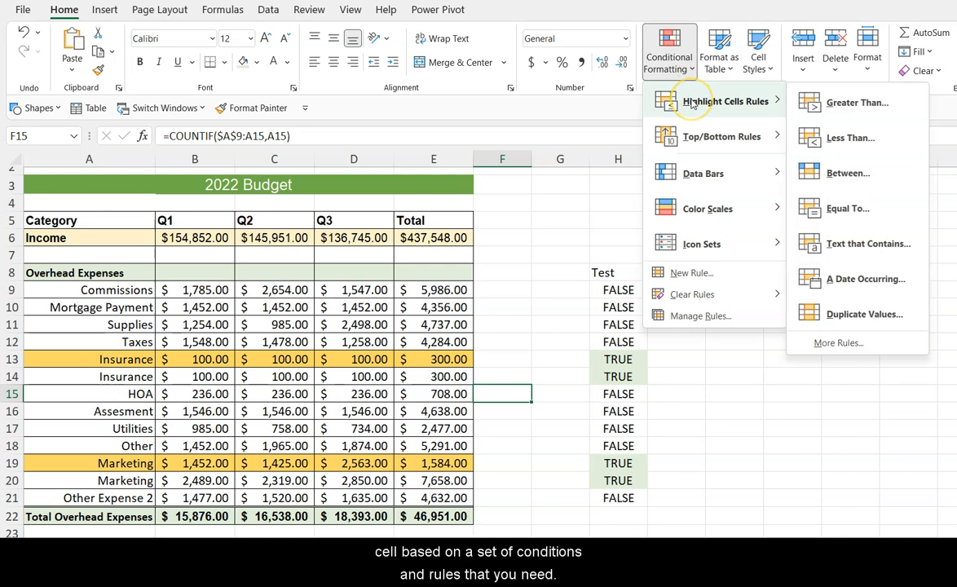
mouse_move(700, 175)
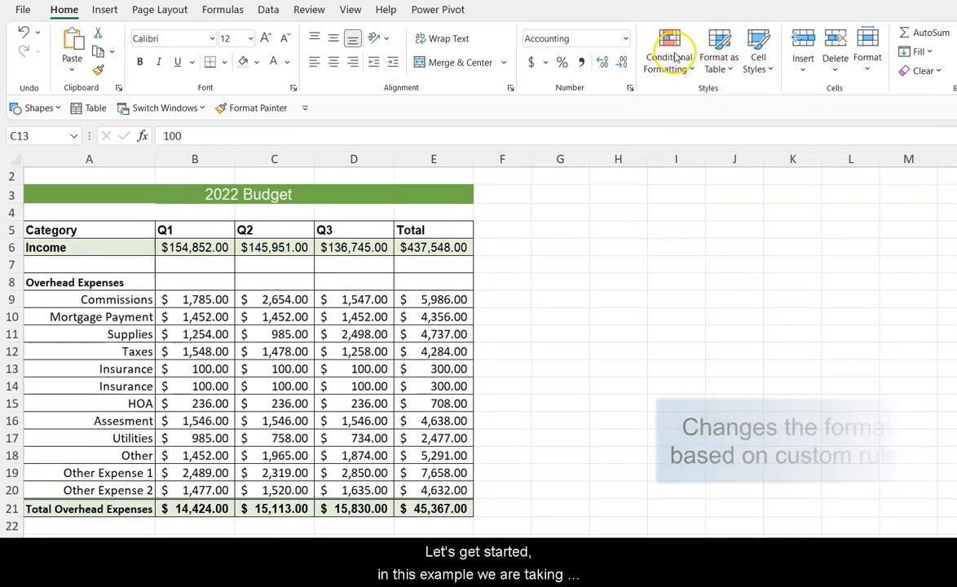
left_click(672, 57)
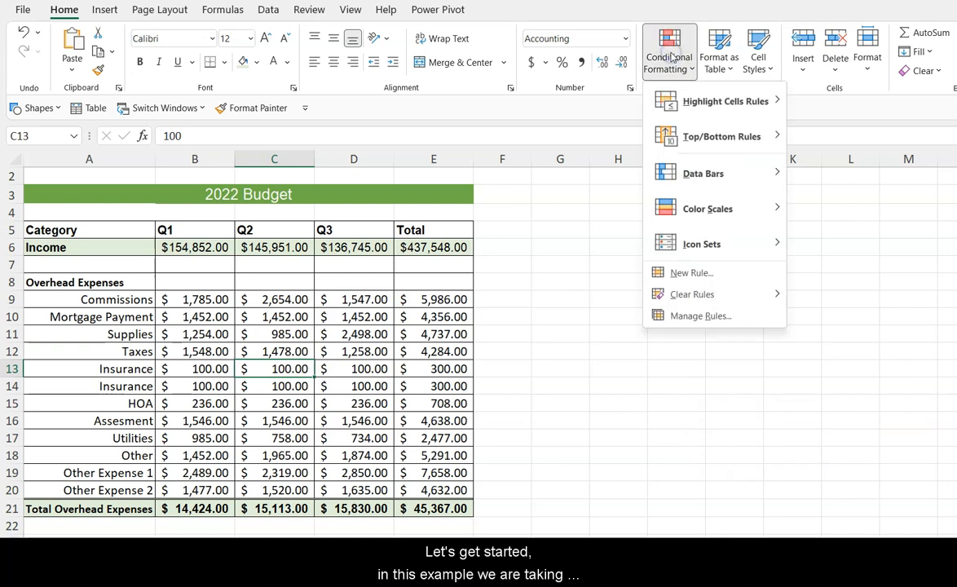
left_click(686, 104)
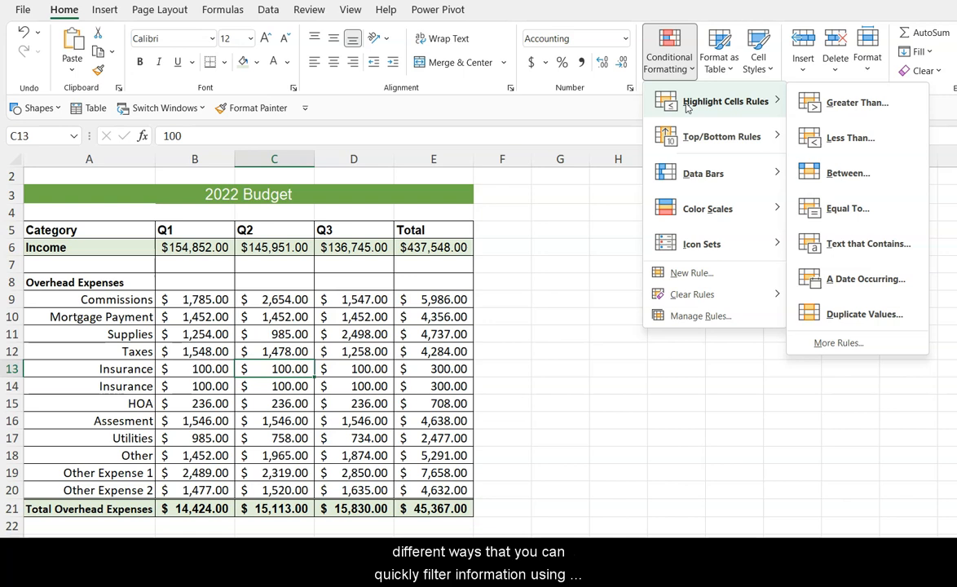
left_click(693, 134)
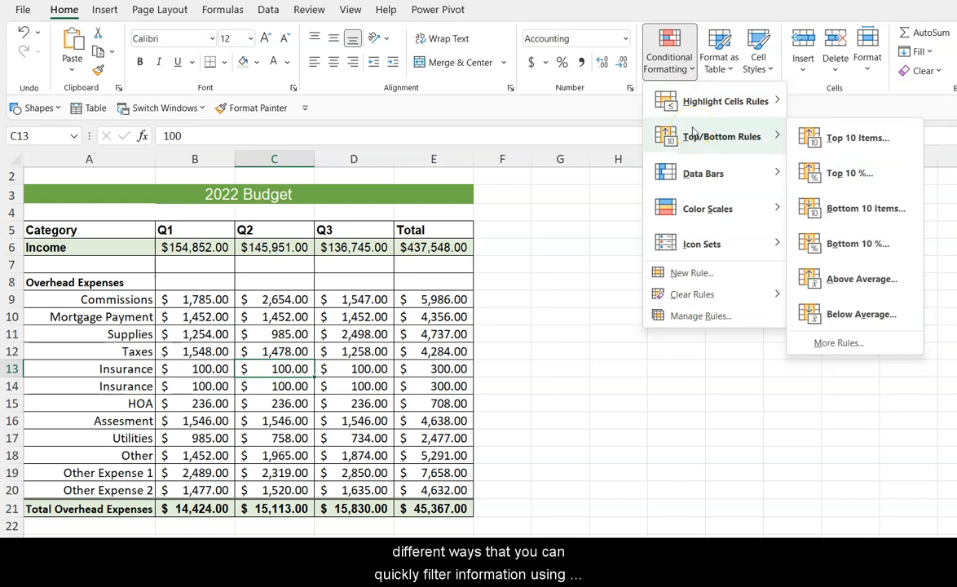
left_click(693, 170)
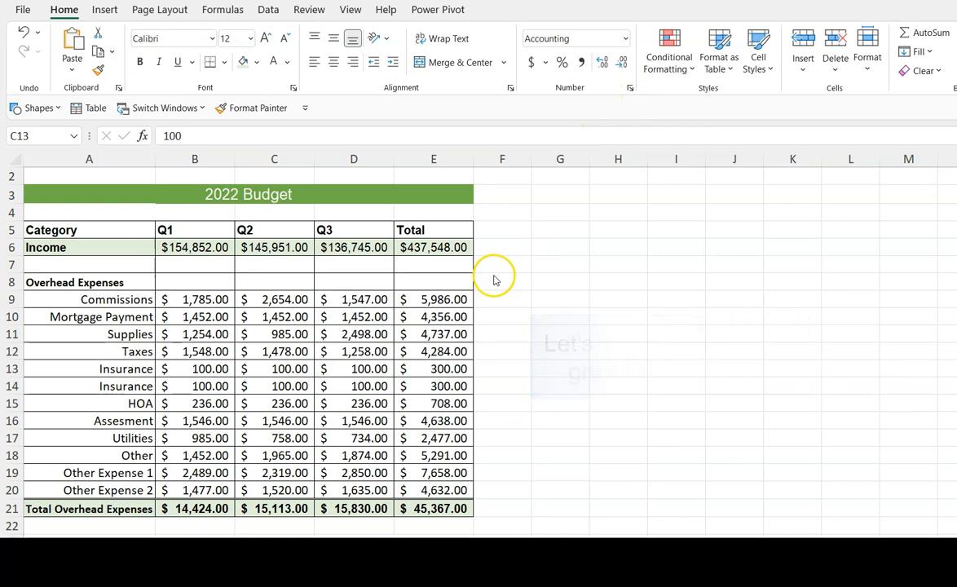
Highlight the values in B9:E21 that are greater than 1500 with Yellow Fill with Dark Yellow Text.
left_click(187, 301)
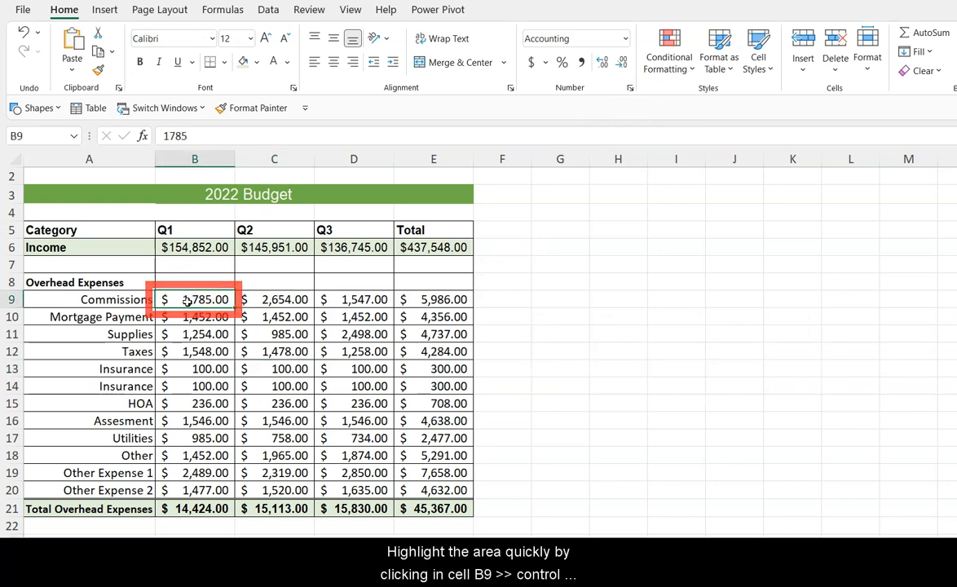
key("ctrl+shift+Right")
key("ctrl+shift+Down")
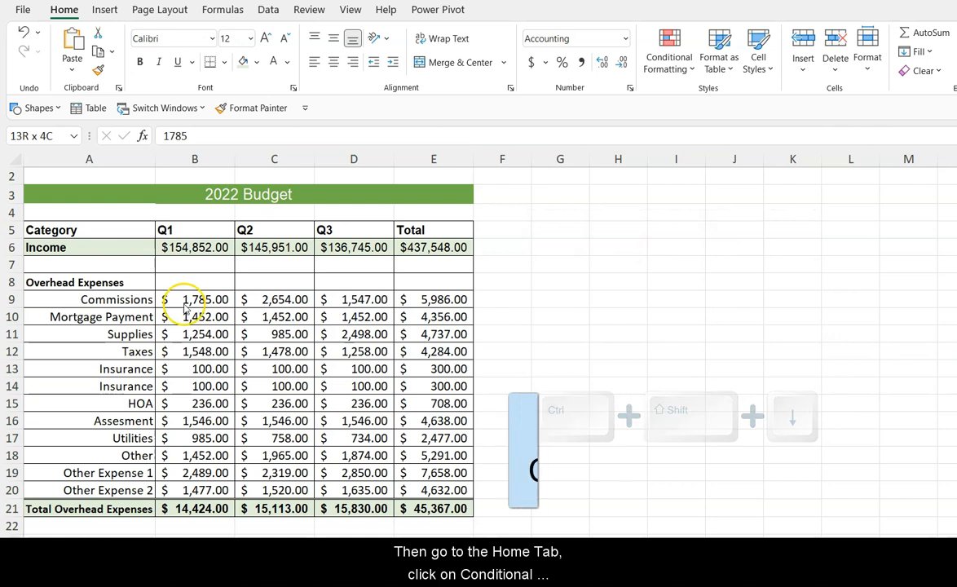
left_click(667, 67)
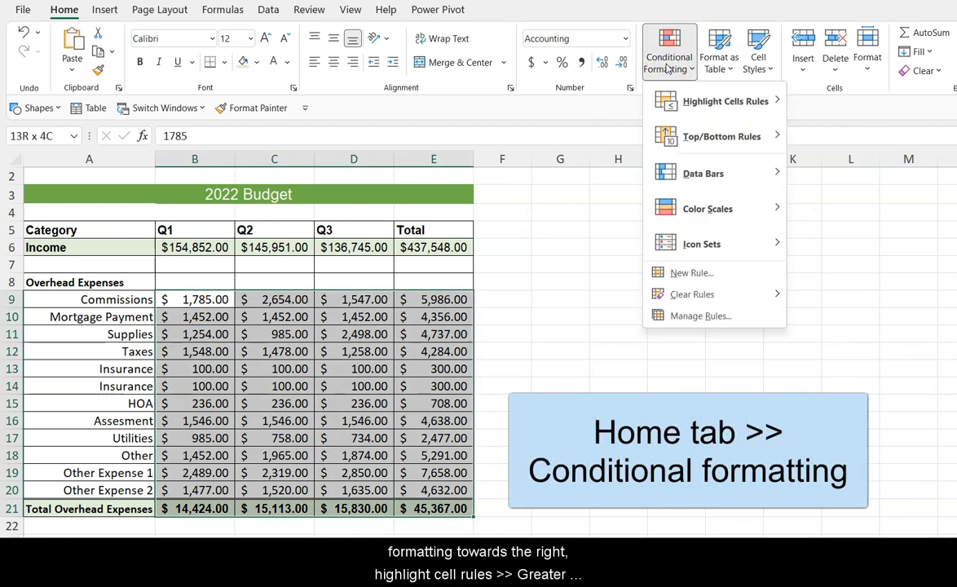
mouse_move(723, 100)
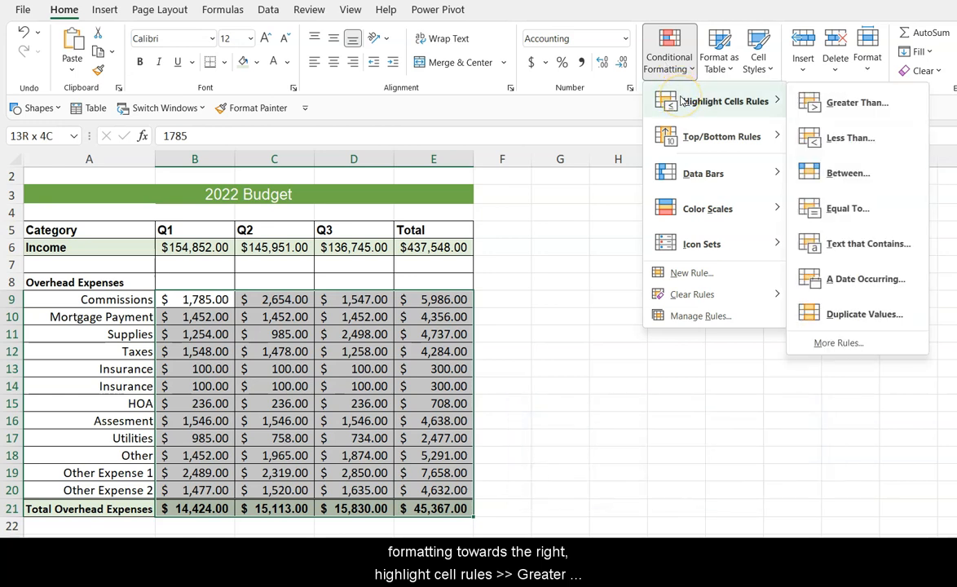
left_click(811, 103)
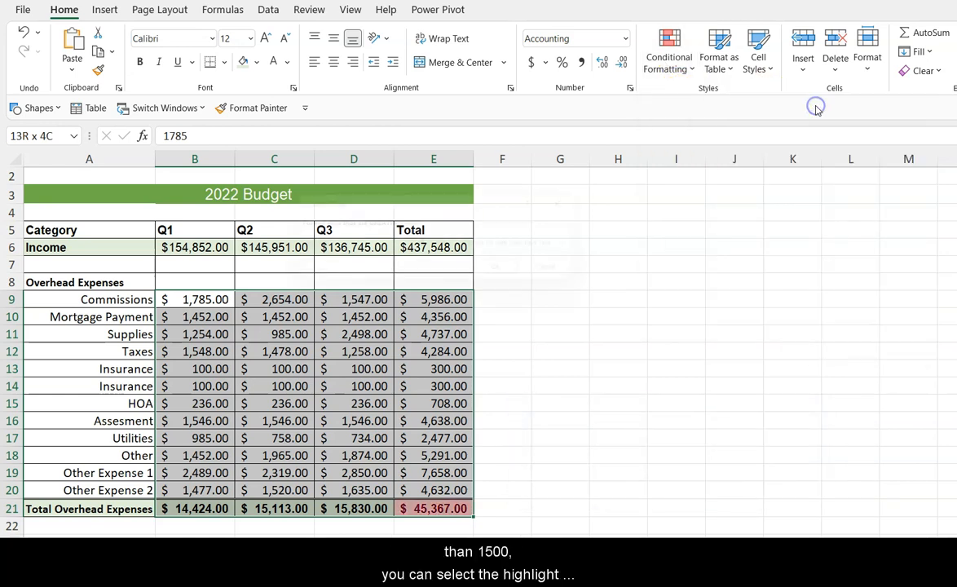
type("1500")
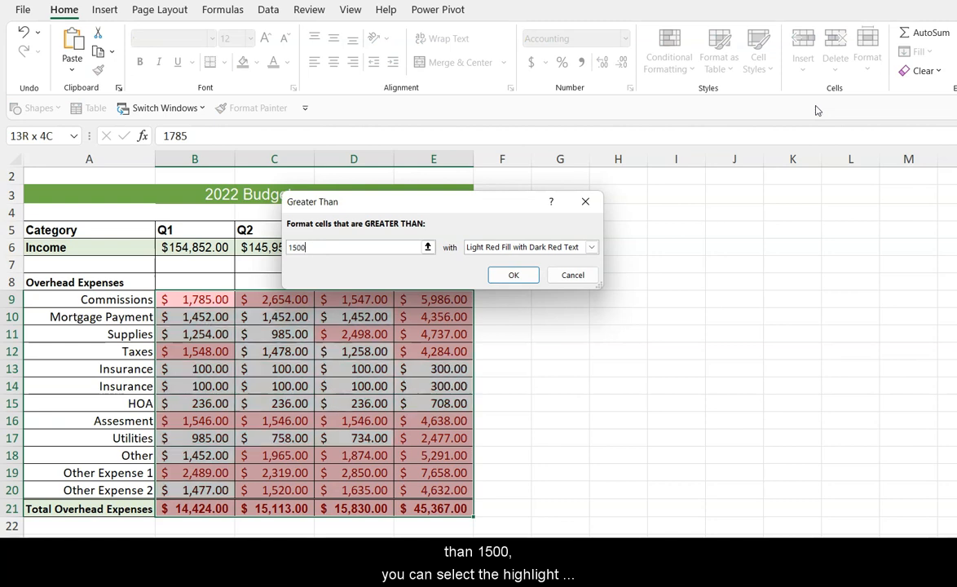
left_click(592, 247)
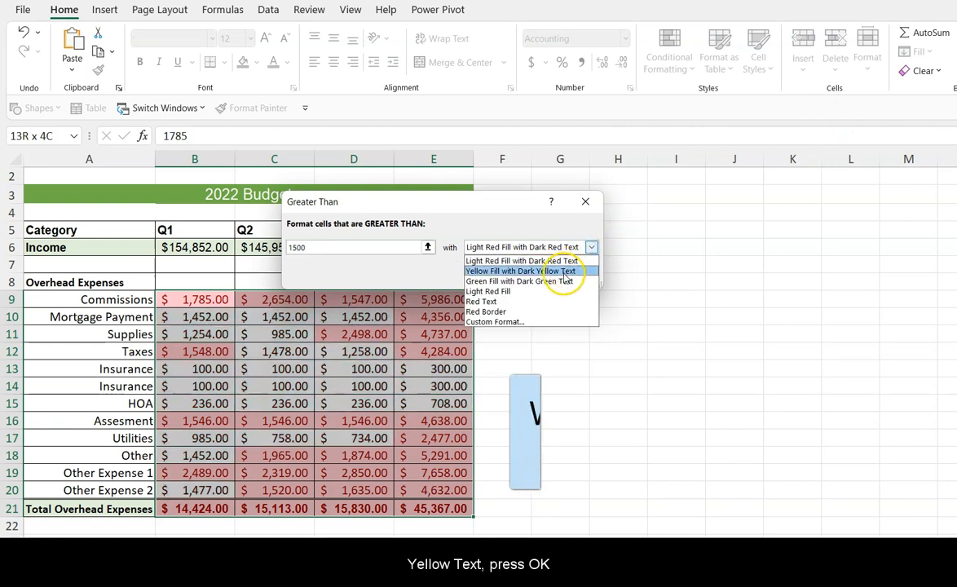
left_click(562, 271)
left_click(525, 278)
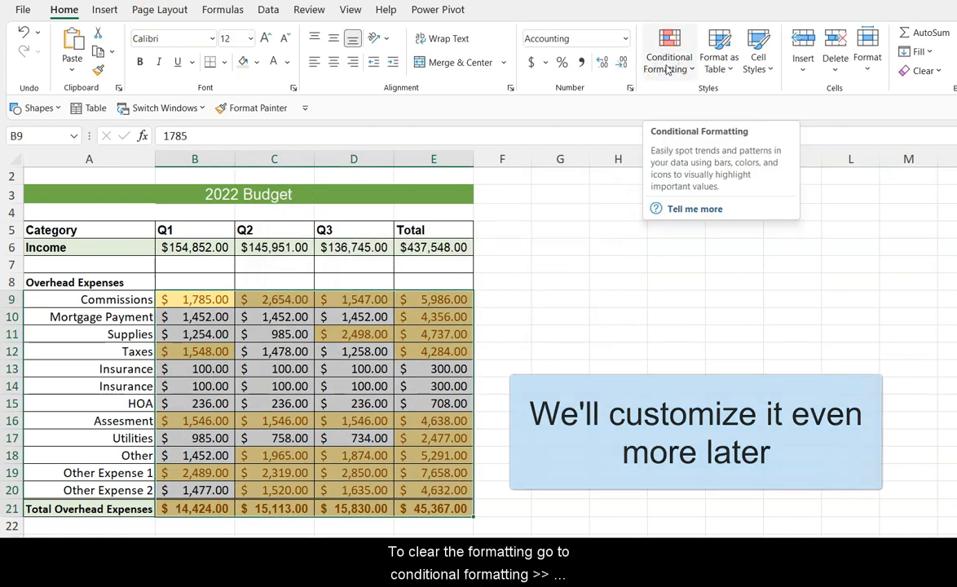
Clear the conditional formatting rules from the expense figures in B9:E21.
left_click(667, 65)
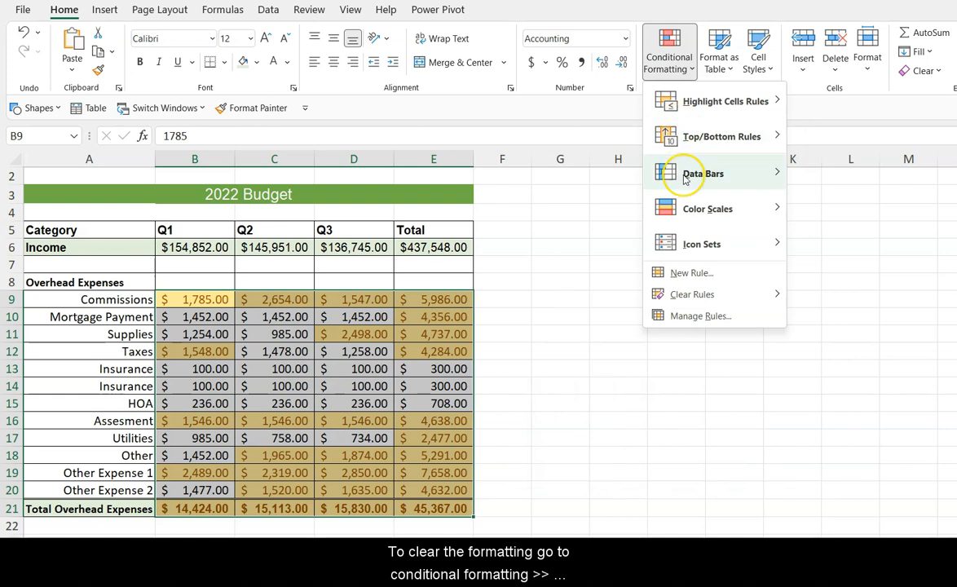
mouse_move(706, 298)
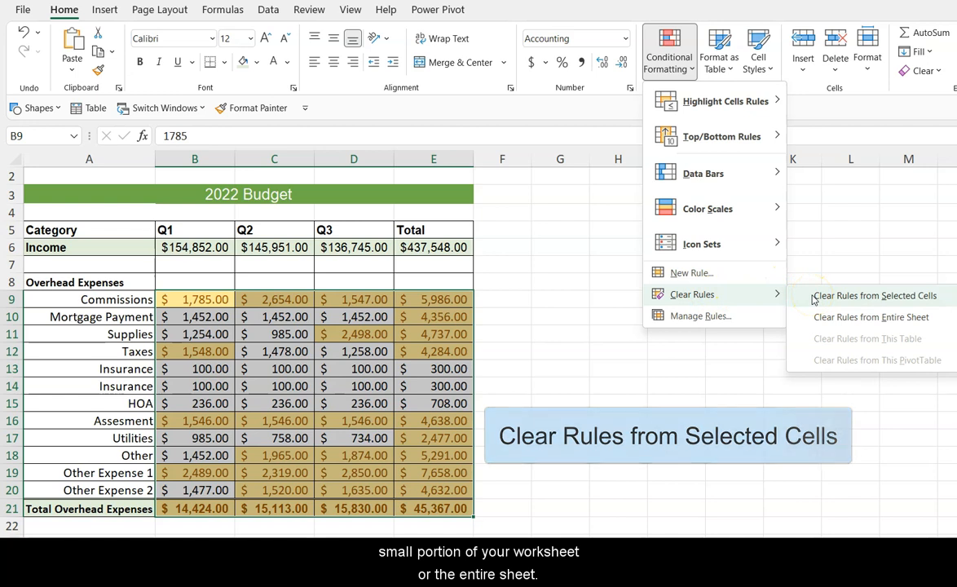
left_click(795, 315)
key("ctrl+shift+End")
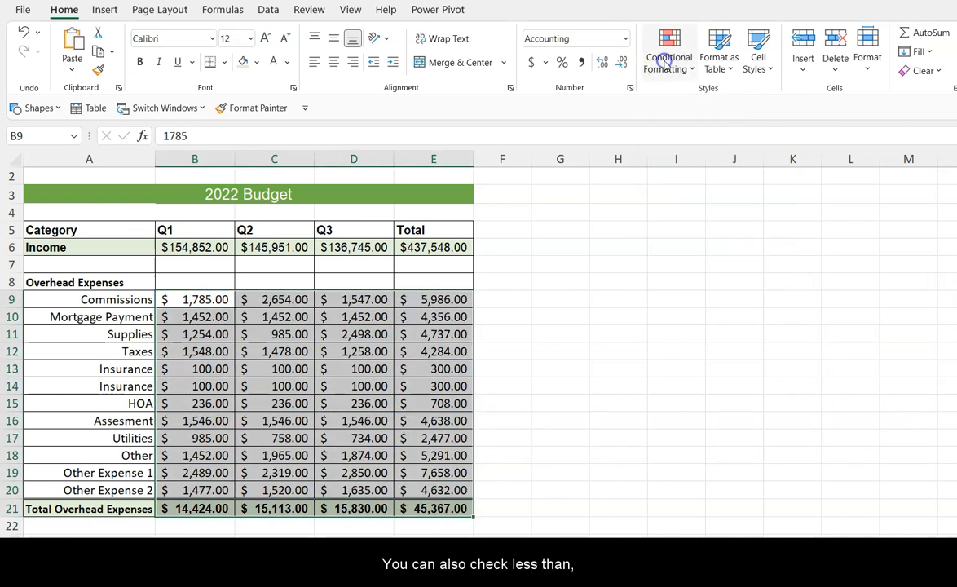
Set up a Between highlight rule on B9:E21 for values from 1000 to 1500.
left_click(665, 63)
mouse_move(775, 101)
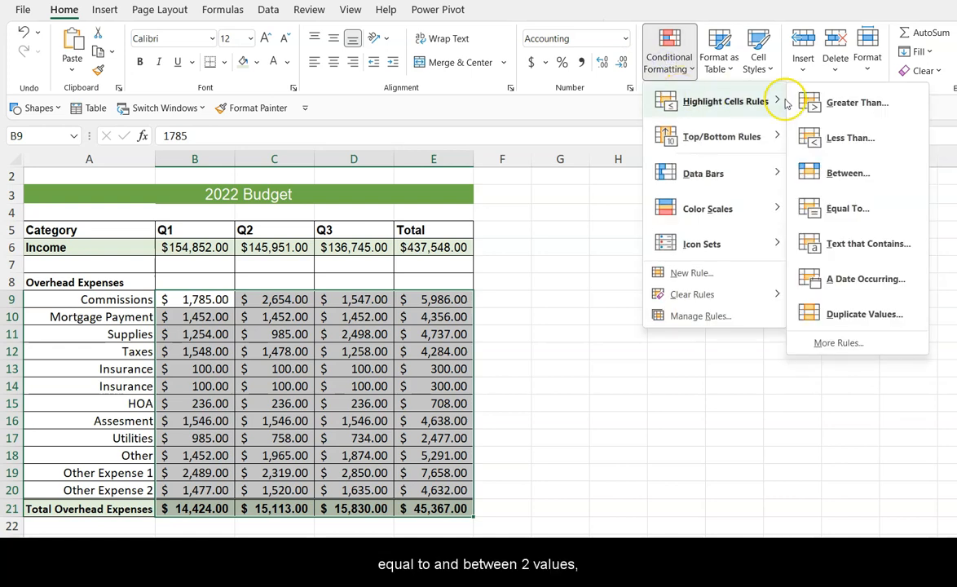
left_click(823, 173)
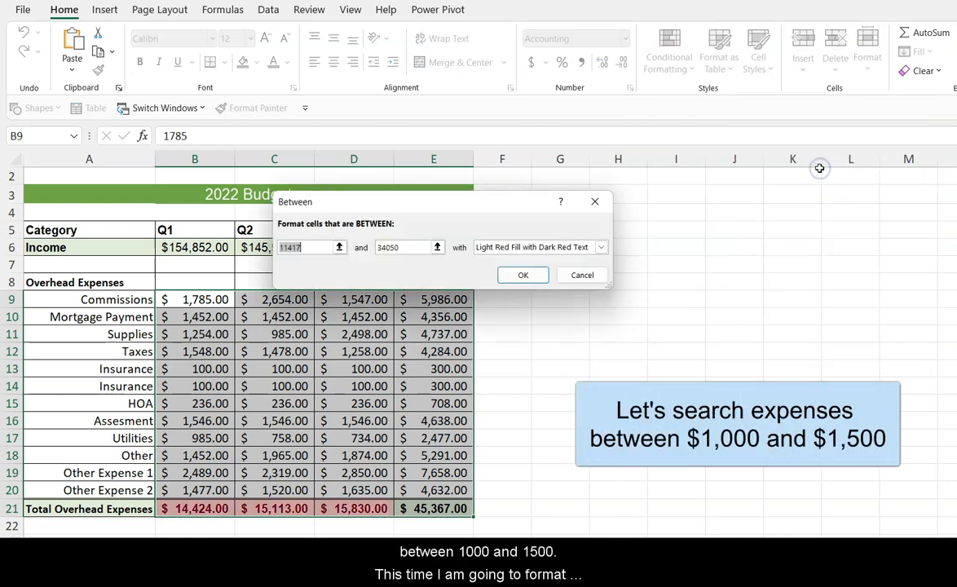
type("1000")
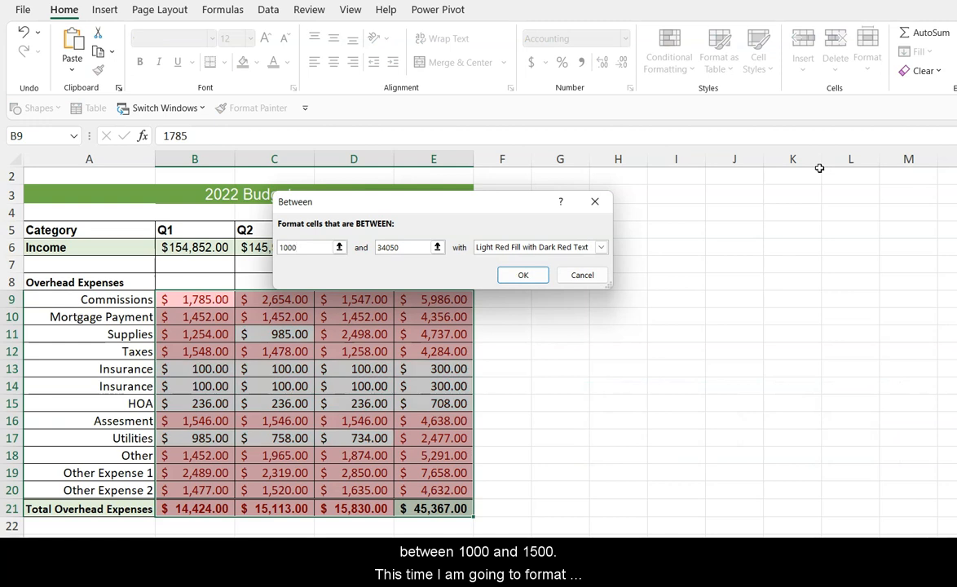
key("Tab")
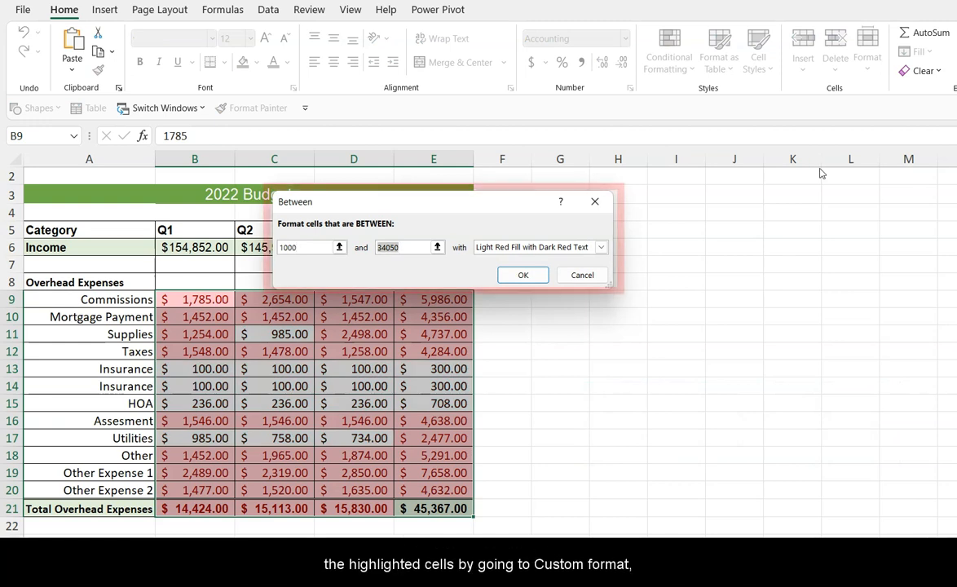
type("1500")
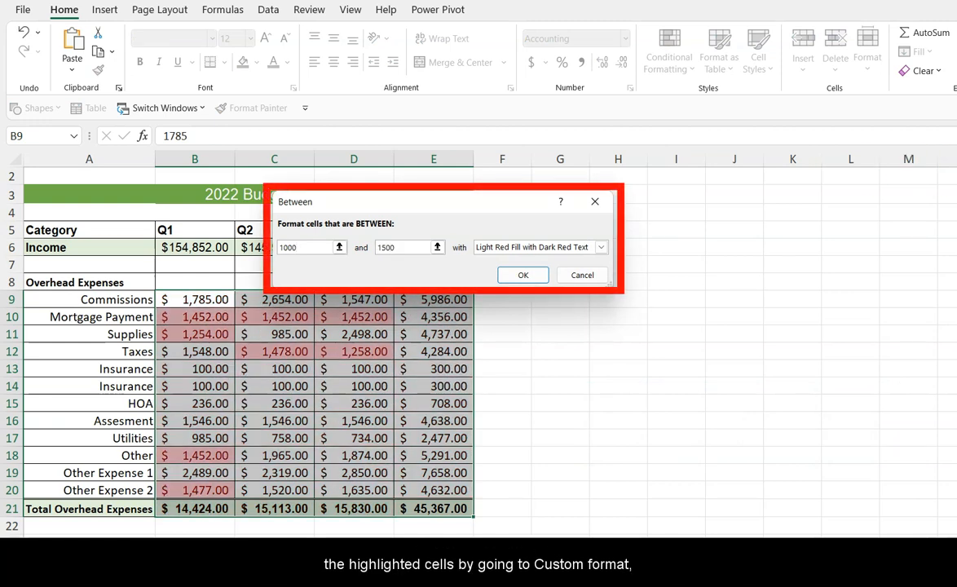
Give the Between rule a custom two-color gradient fill from white to blue with horizontal shading, and apply the rule.
left_click(600, 247)
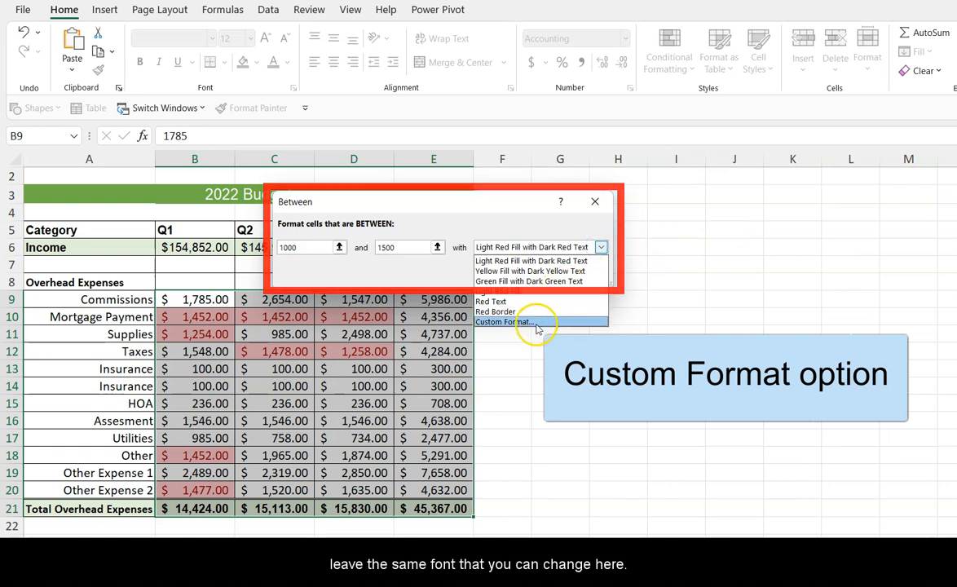
left_click(535, 322)
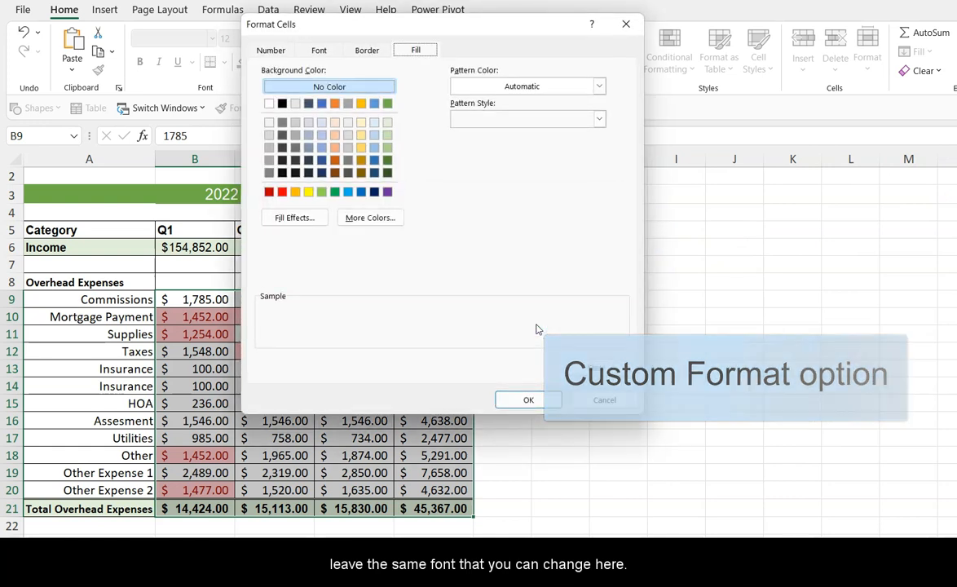
left_click(314, 54)
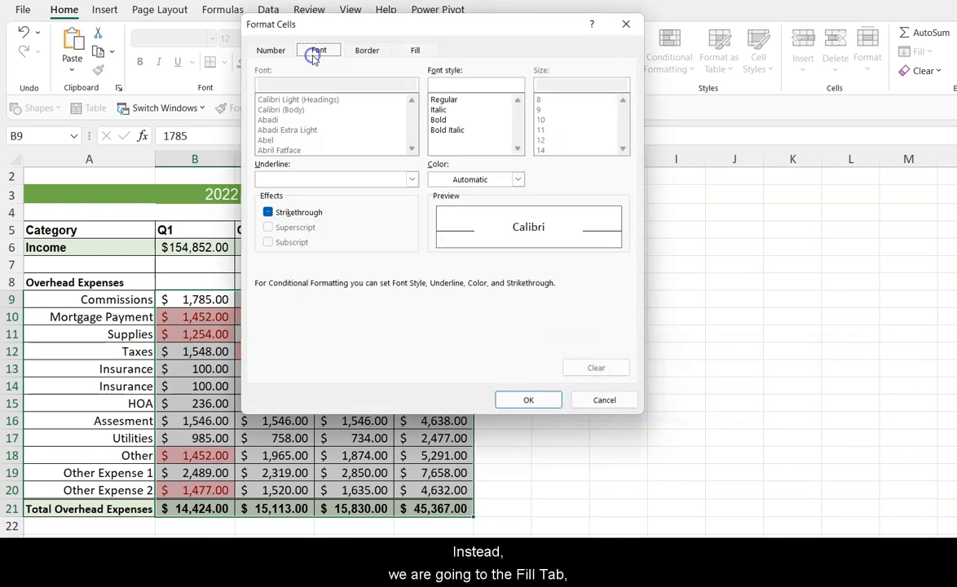
left_click(413, 50)
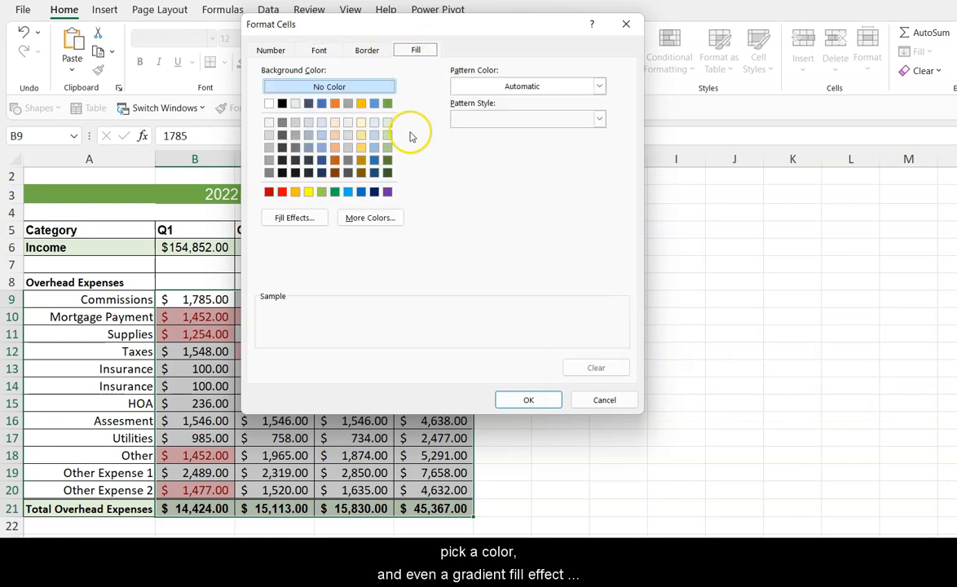
left_click(316, 137)
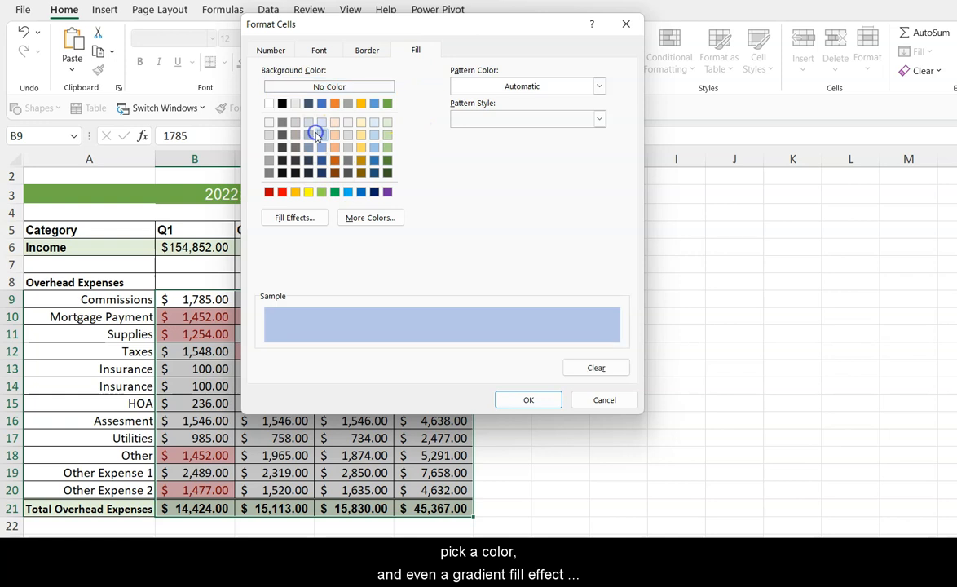
left_click(299, 218)
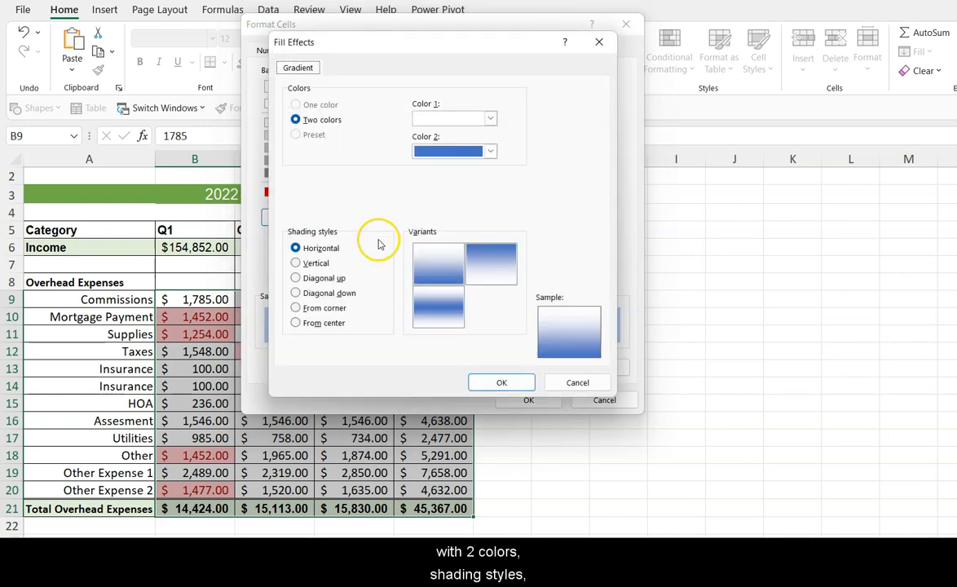
left_click(430, 262)
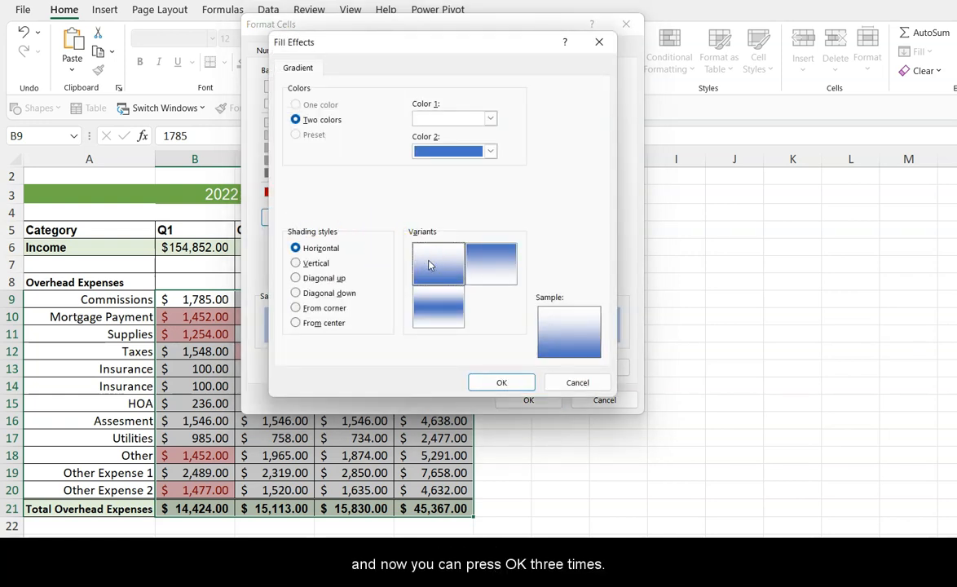
left_click(501, 383)
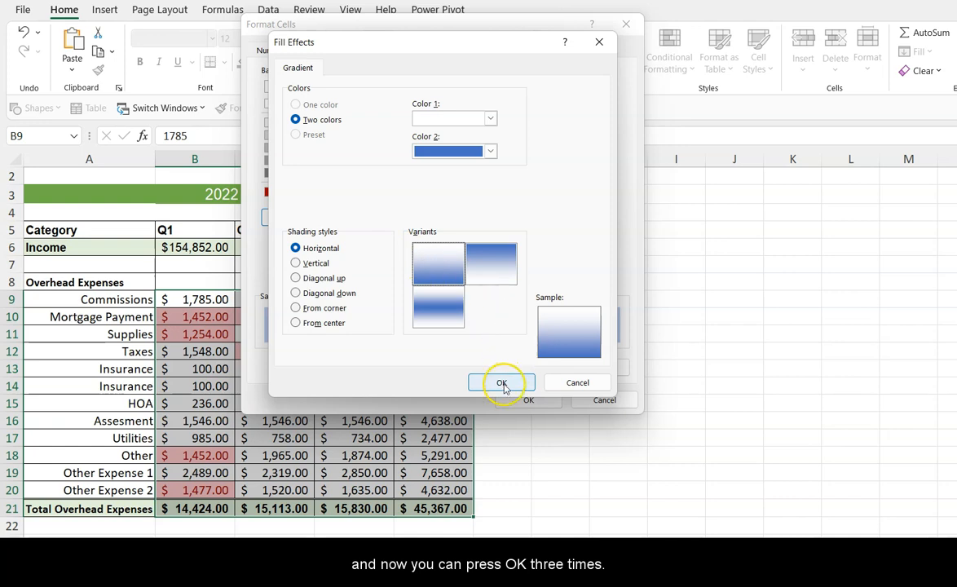
left_click(528, 400)
left_click(528, 272)
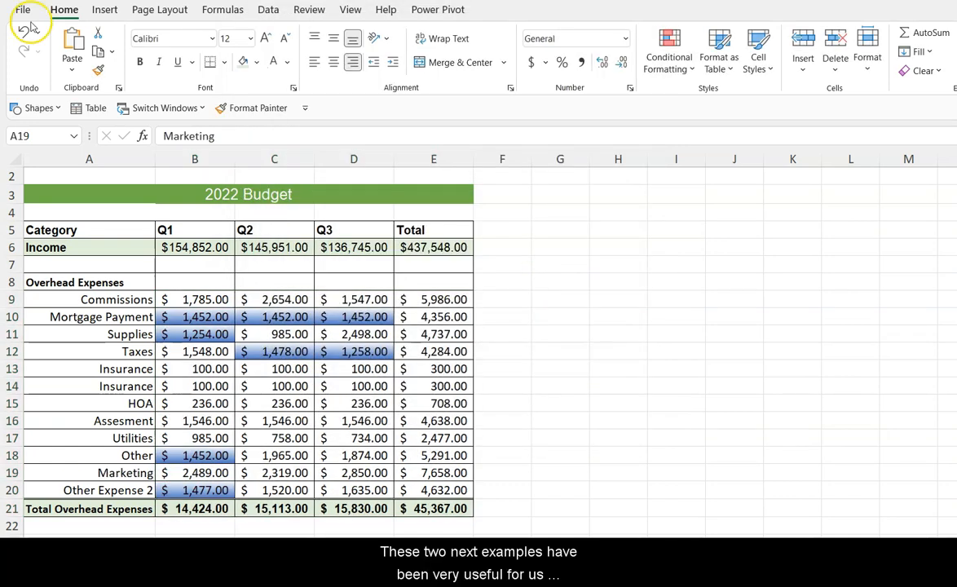
Apply a Text That Contains highlight rule to A8:E21 for "Marketing", using a green fill with dark green text.
left_click(82, 300)
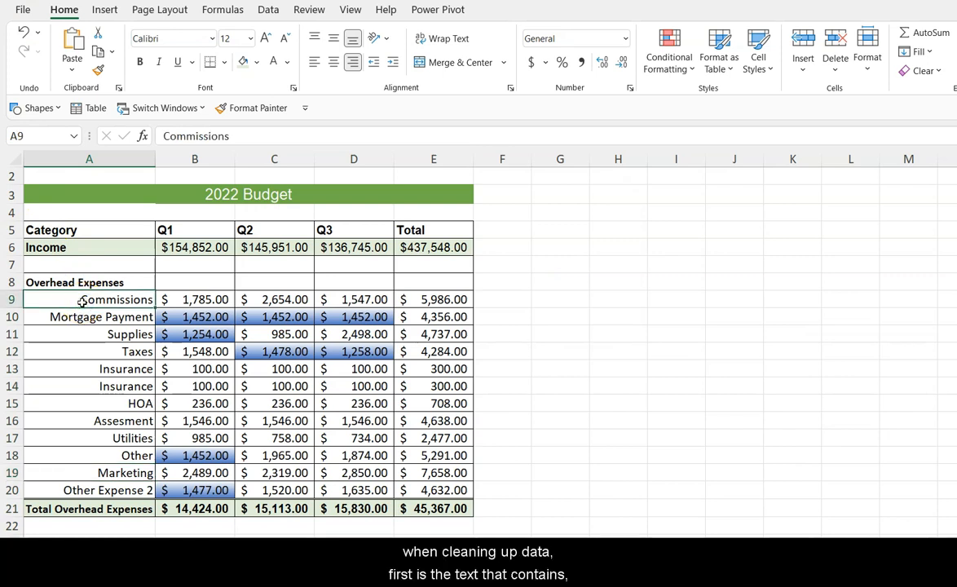
key("ctrl+a")
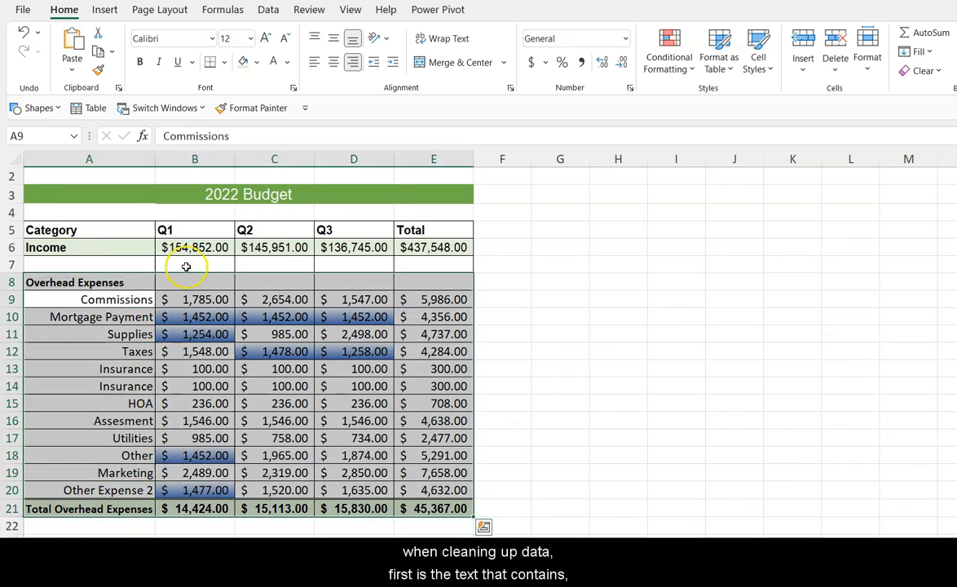
left_click(667, 65)
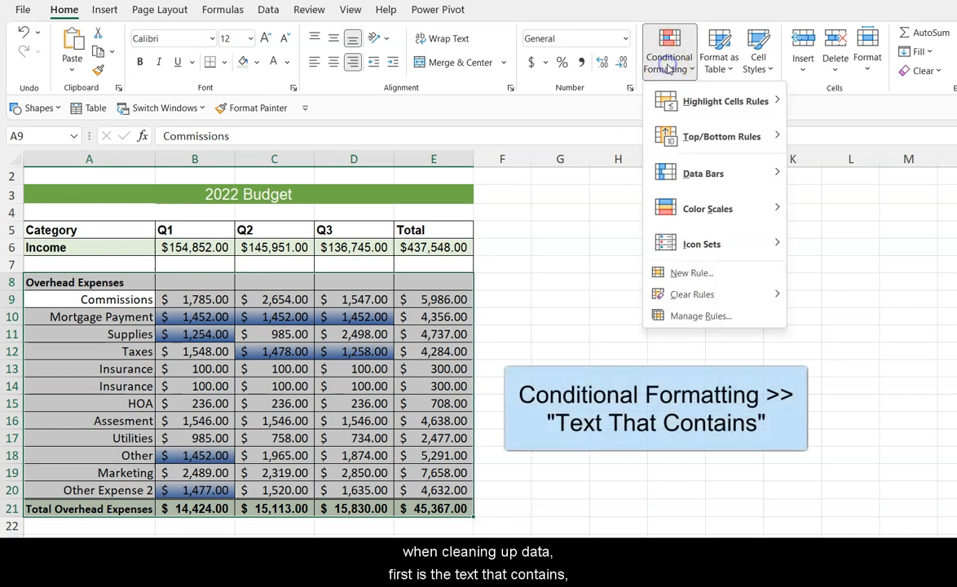
mouse_move(707, 101)
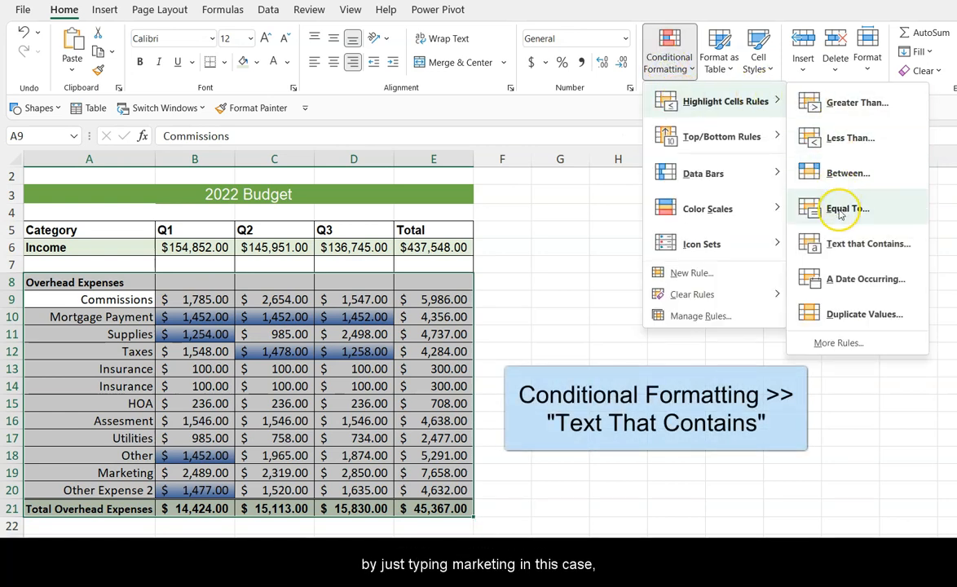
left_click(842, 241)
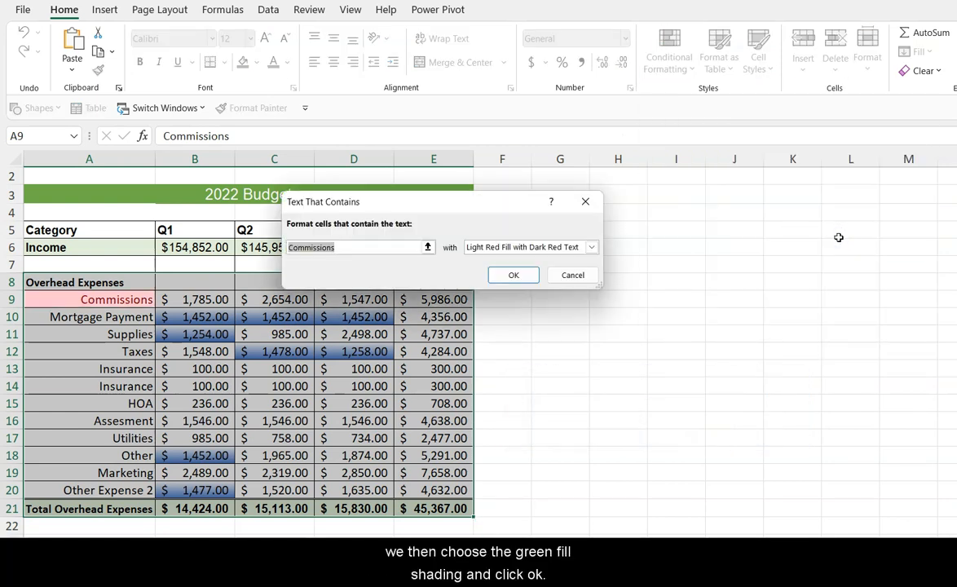
type("Marketing")
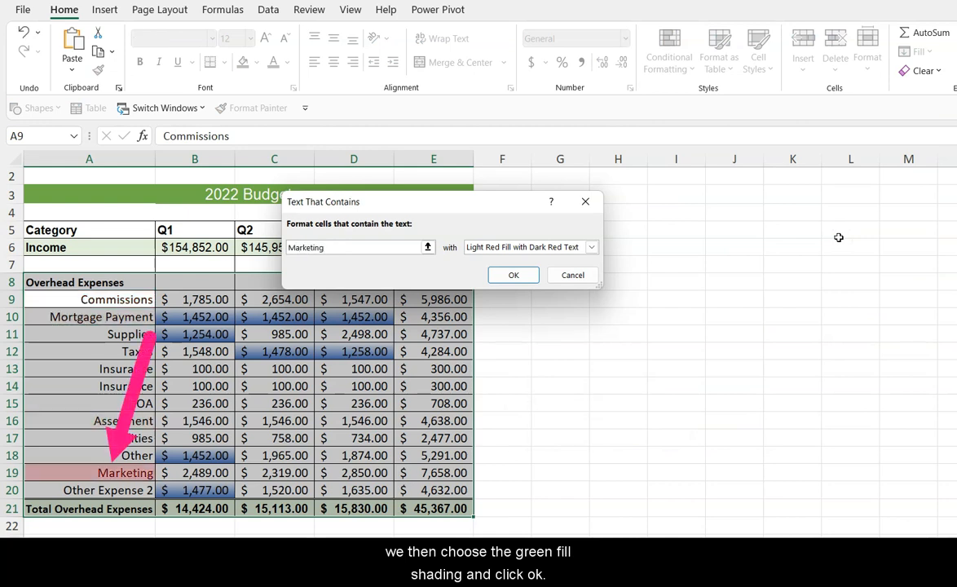
left_click(592, 247)
left_click(562, 279)
left_click(513, 275)
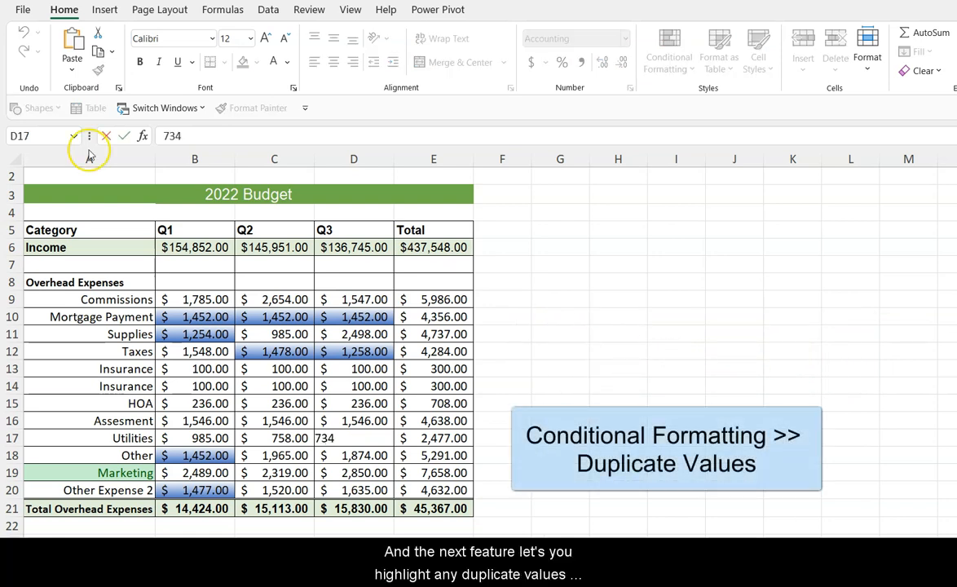
Apply a Duplicate Values highlight rule to A8:E21 with Light Red Fill with Dark Red Text.
left_click(135, 299)
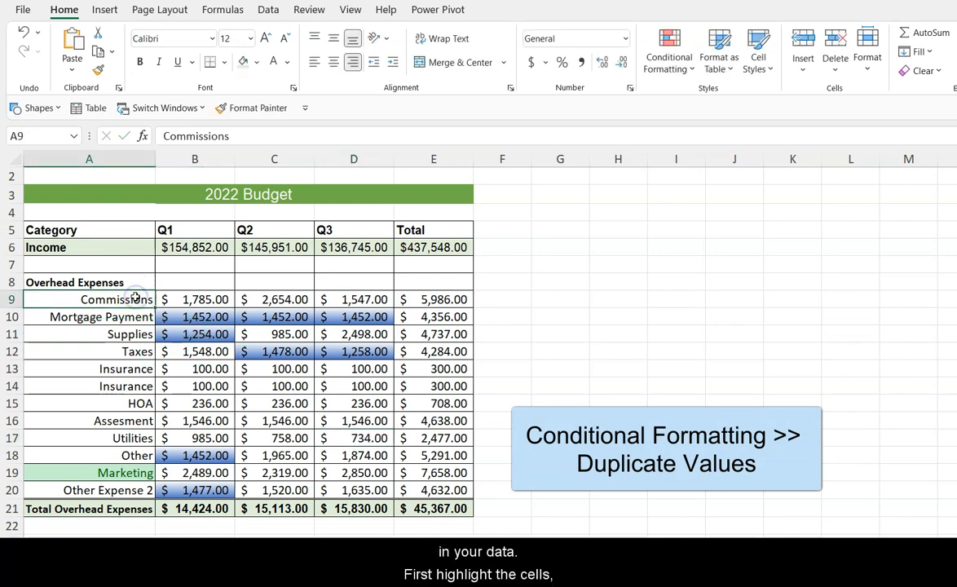
key("ctrl+a")
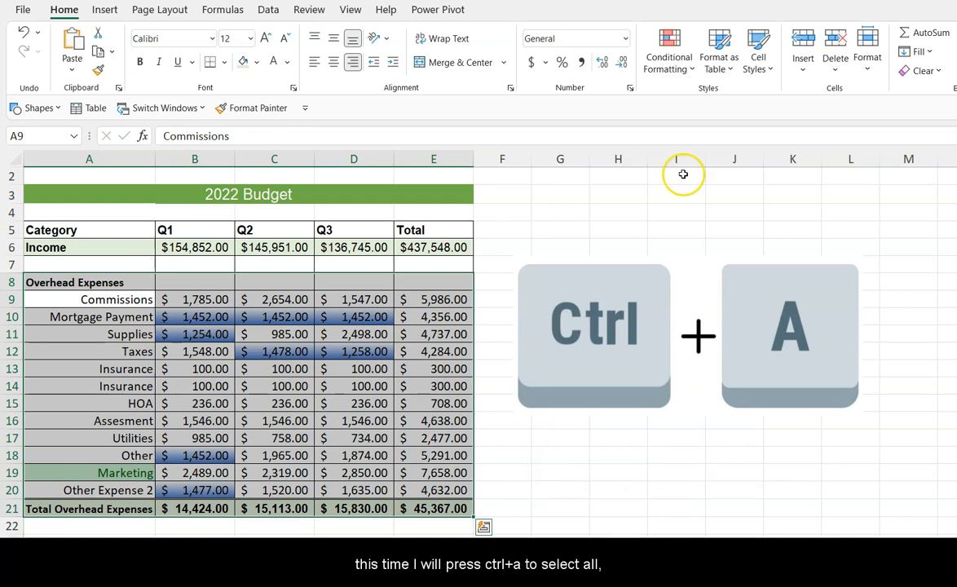
left_click(669, 64)
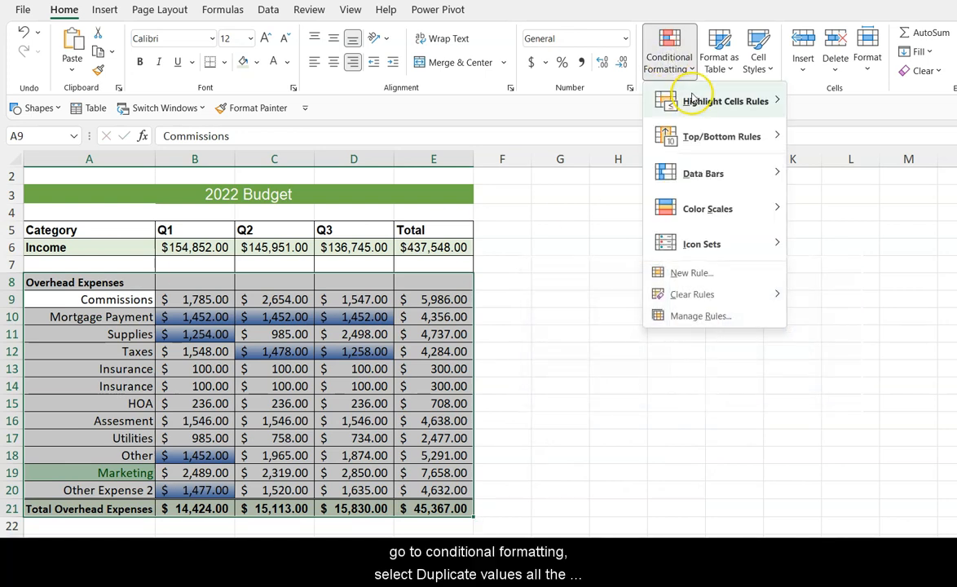
mouse_move(725, 100)
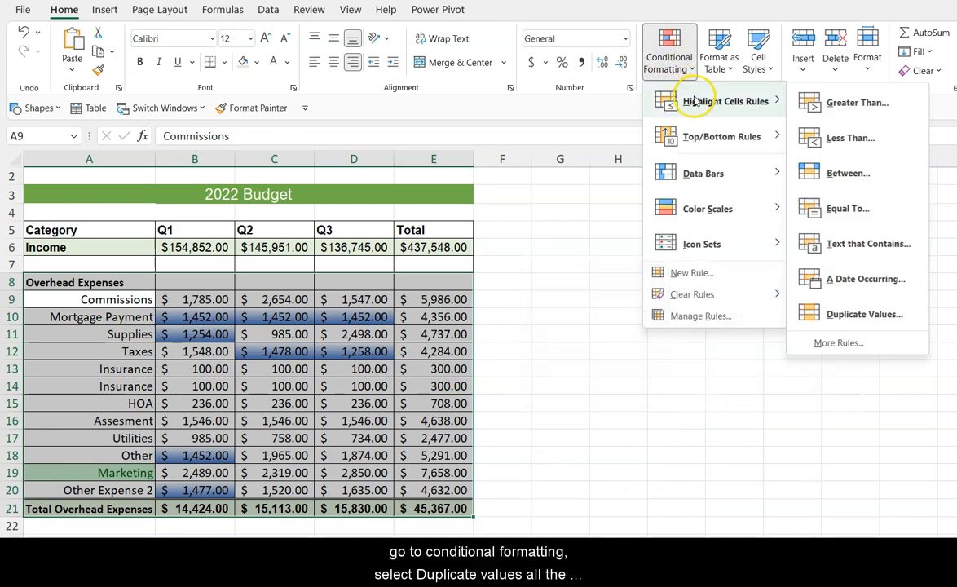
left_click(853, 314)
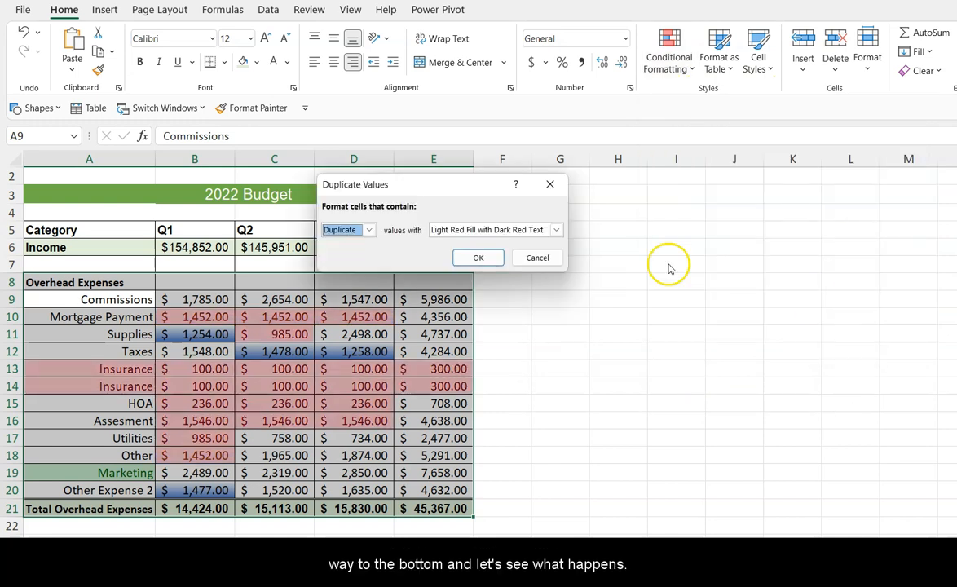
left_click(487, 258)
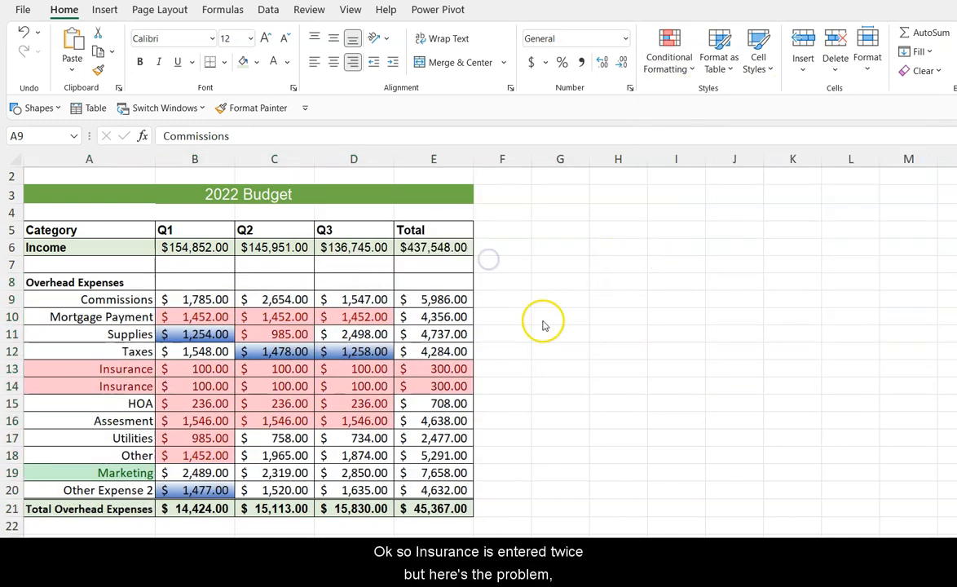
Undo the duplicate values highlighting on the overhead expenses table.
left_click(543, 321)
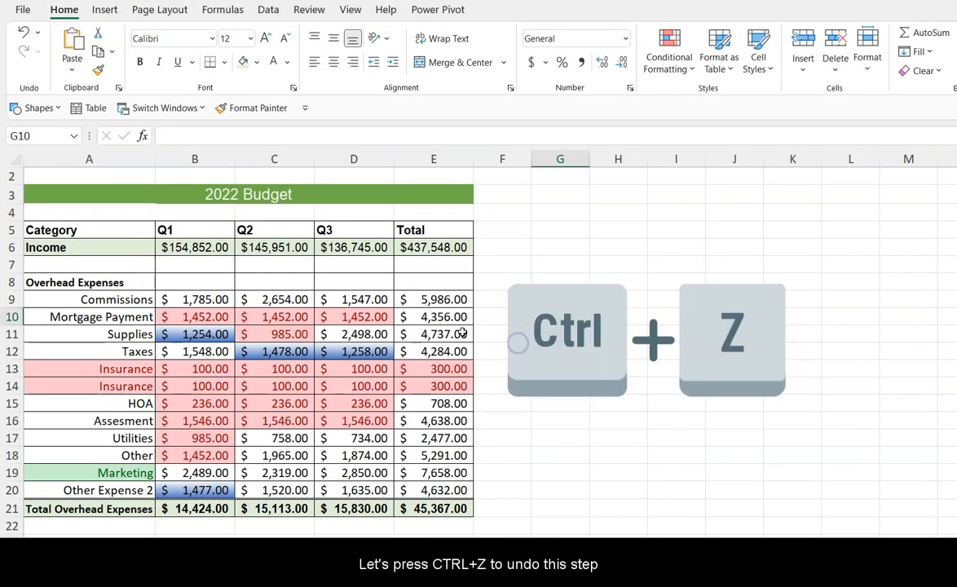
key("ctrl+z")
double_click(542, 345)
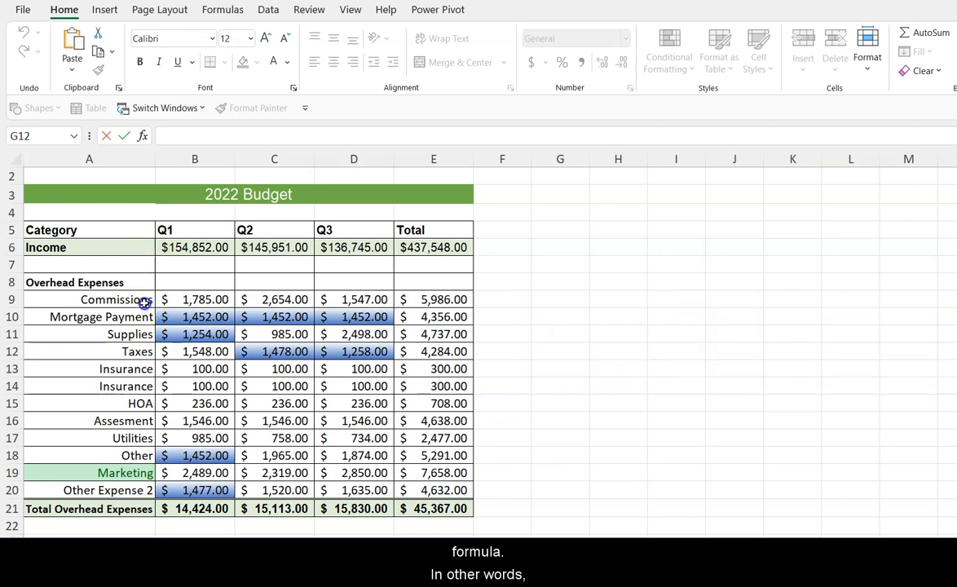
left_click_drag(134, 299, 127, 490)
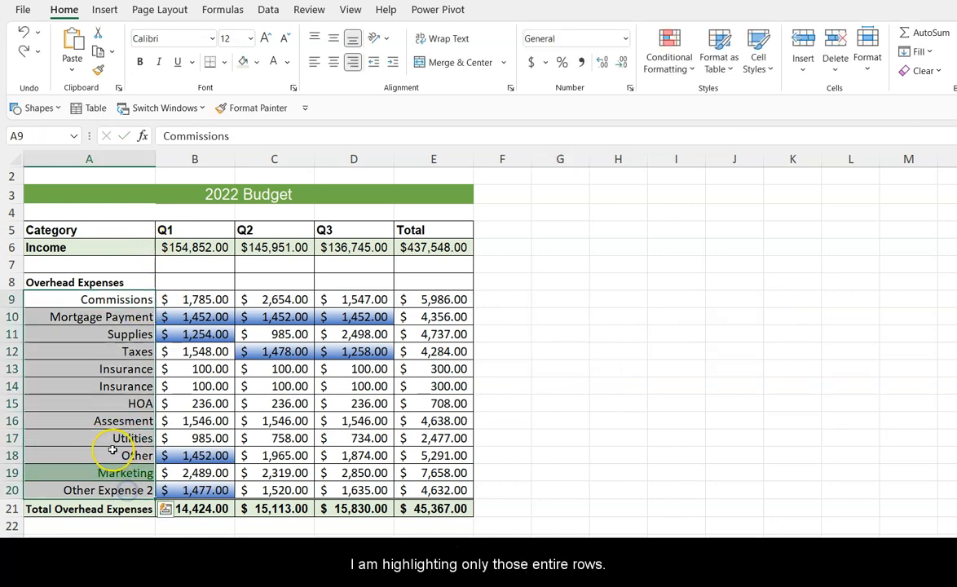
left_click_drag(116, 369, 411, 391)
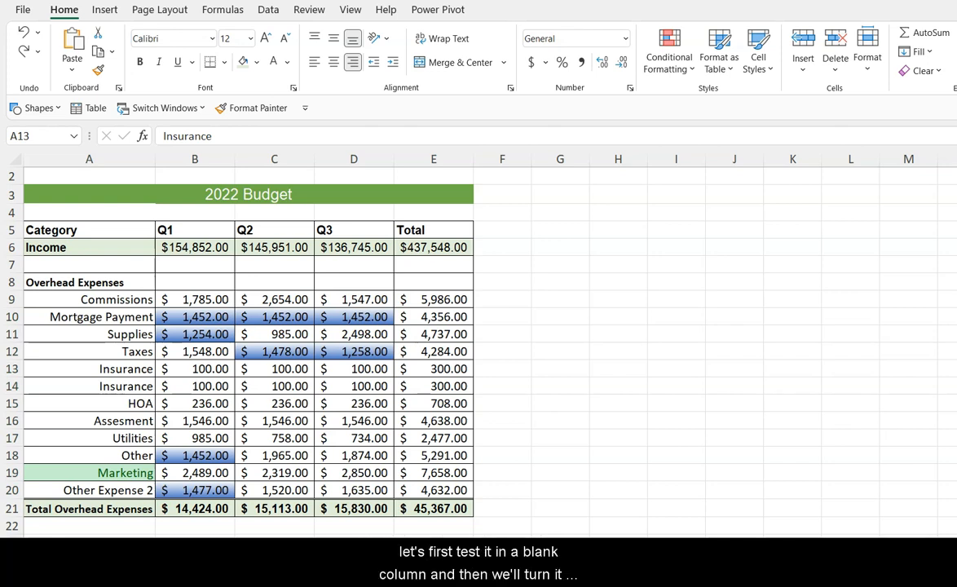
Enter the heading "Test" in cell G8, in a blank column beside the budget table.
left_click(581, 281)
type("Test")
key("Return")
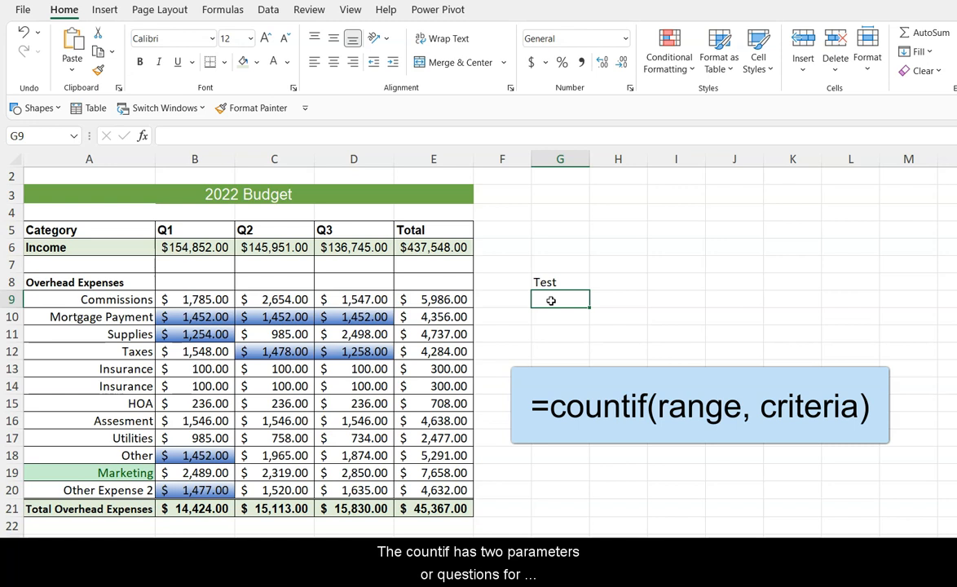
Enter the formula =COUNTIF($A$9:E20,$A9) in cell G9 below the Test heading.
type("=count")
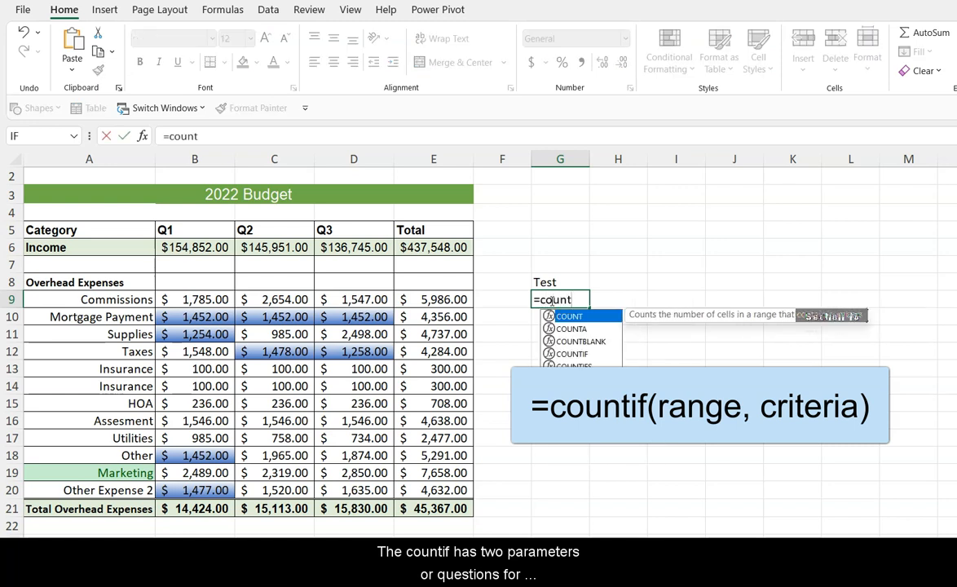
type("if")
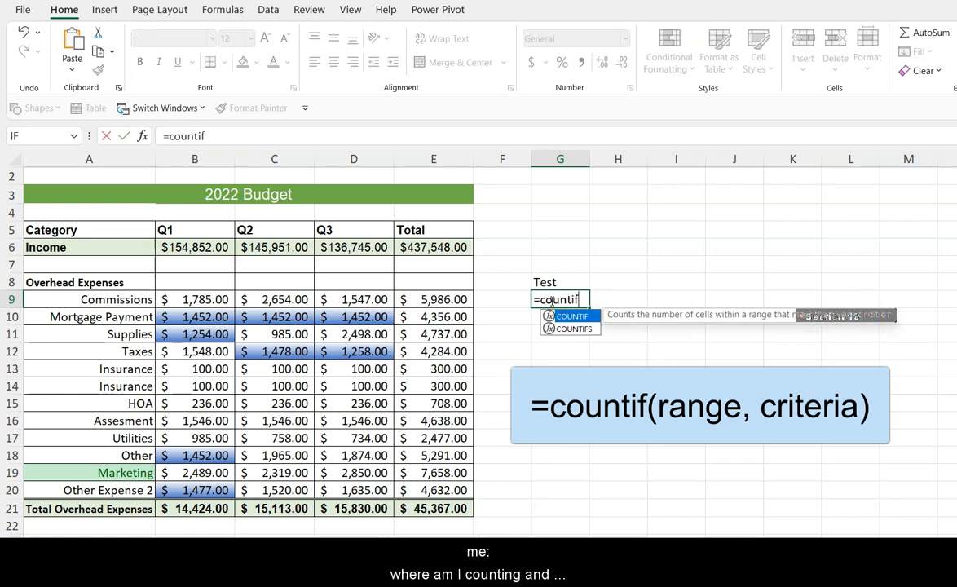
type("(")
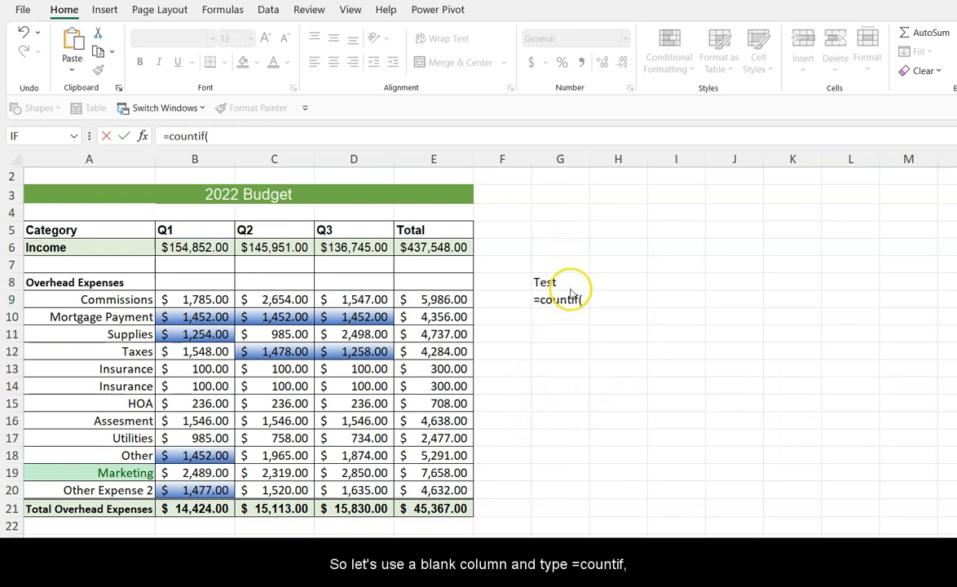
left_click(580, 301)
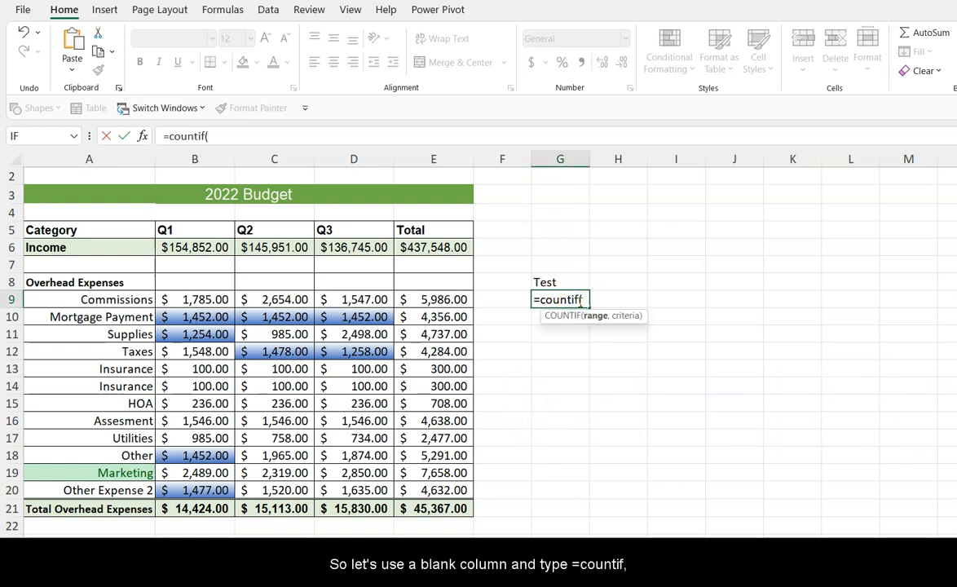
left_click(588, 300)
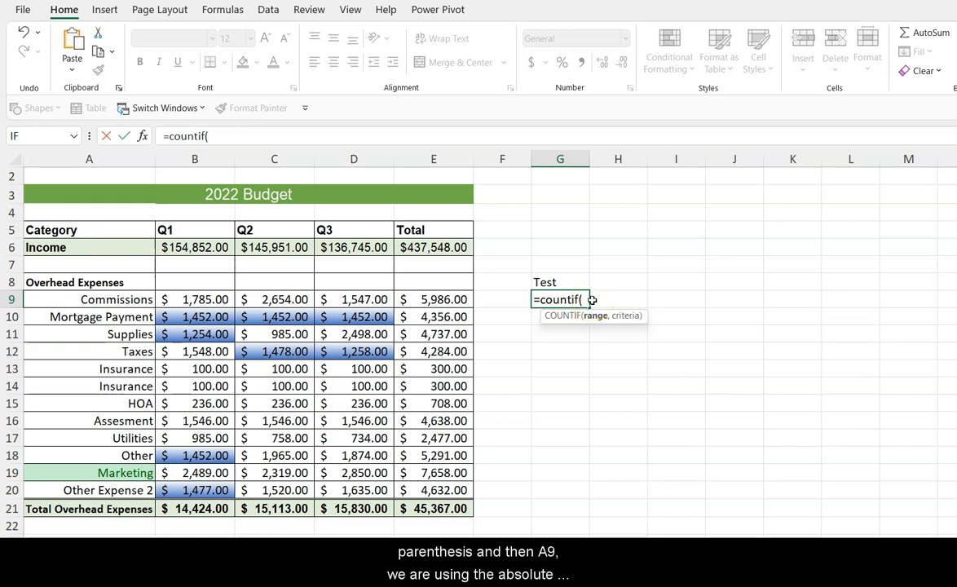
type("9")
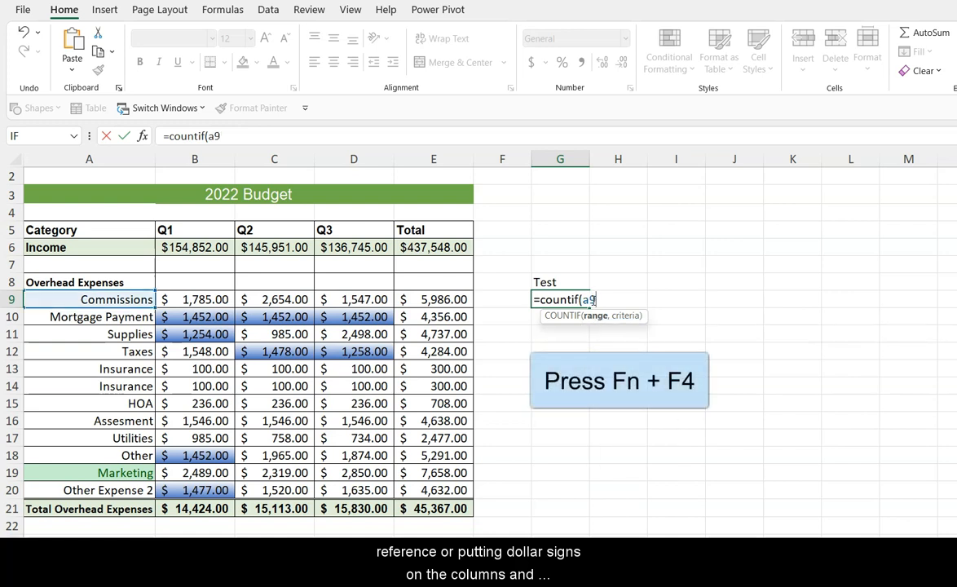
key("F4")
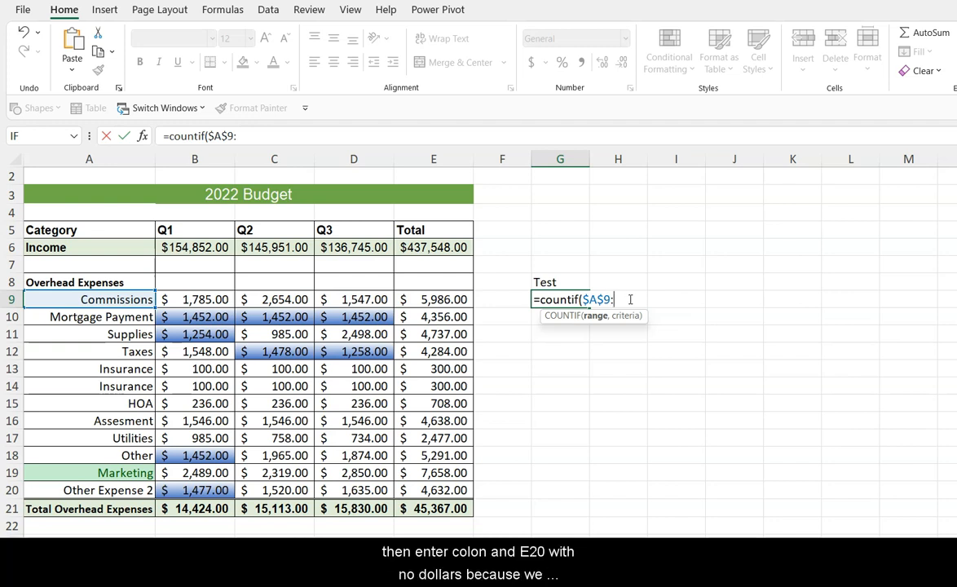
type("E20")
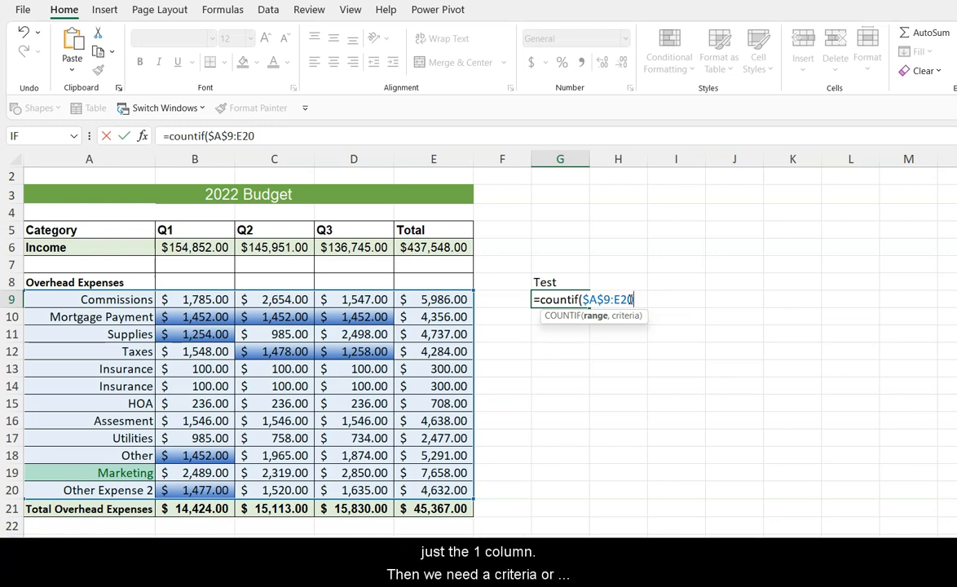
type(",")
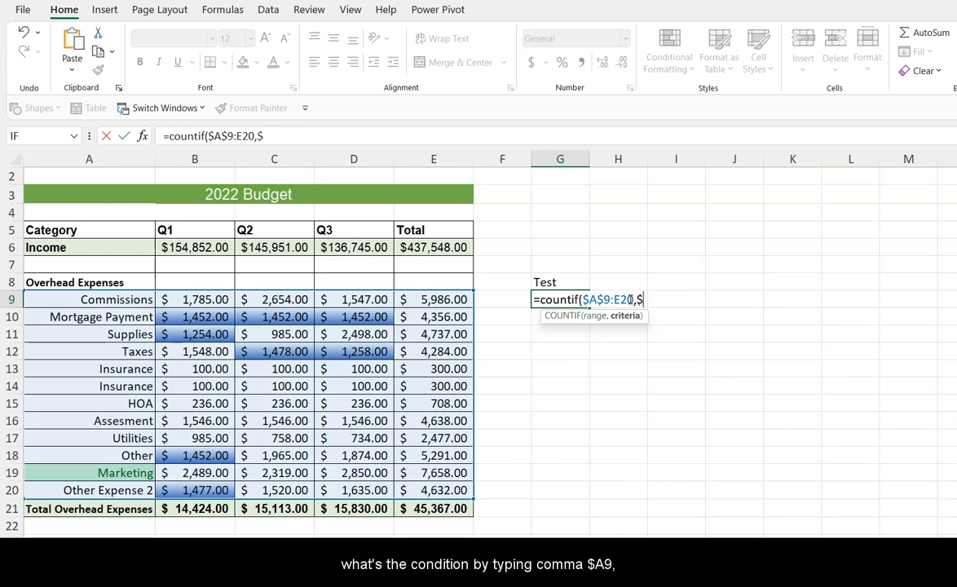
type("$A")
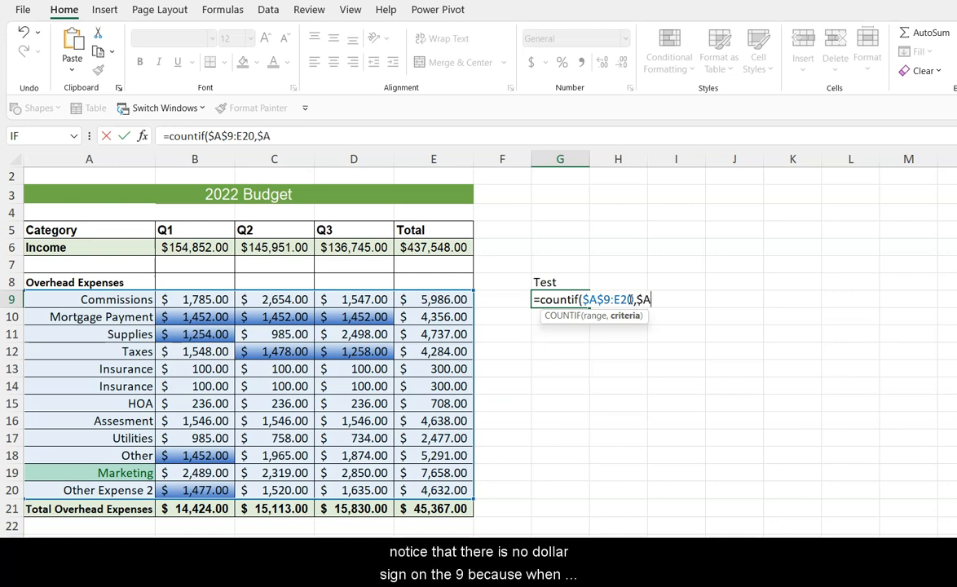
type("9")
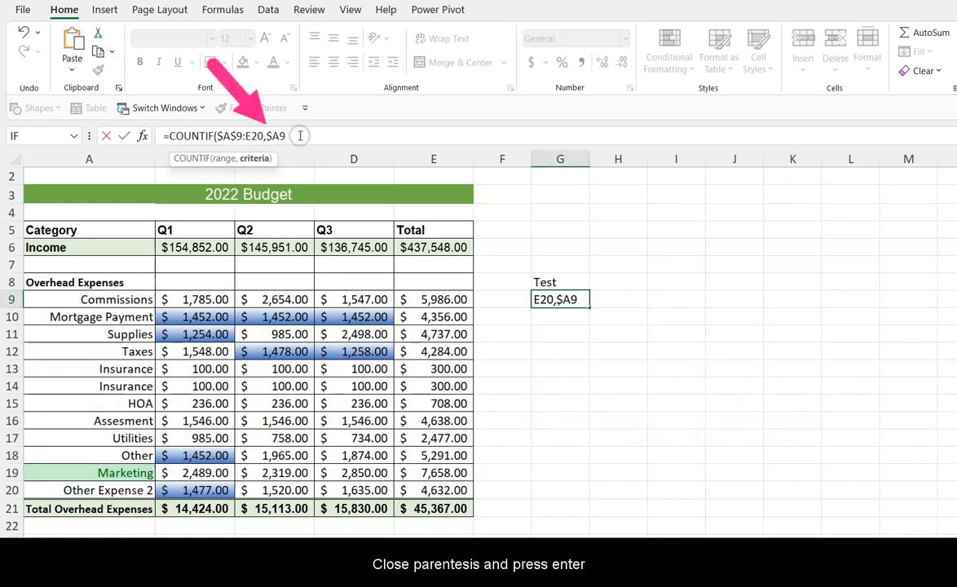
type(")")
key("Return")
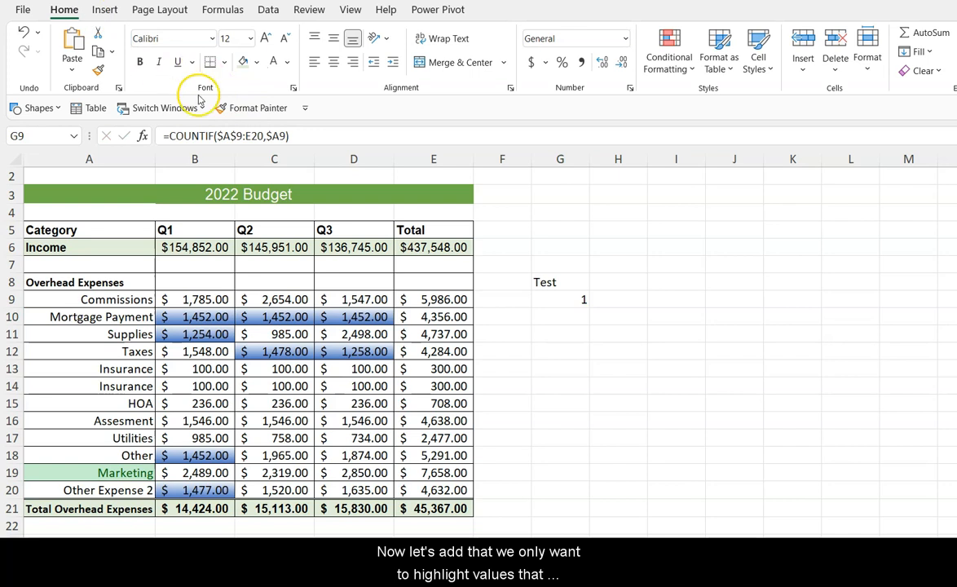
Extend the COUNTIF formula in G9 with the condition >1.
left_click(329, 135)
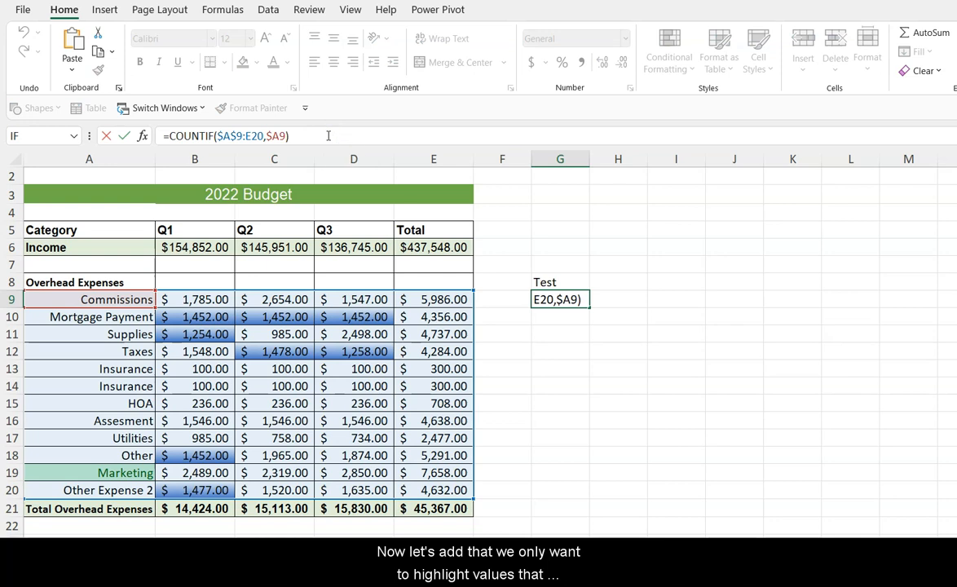
type(">")
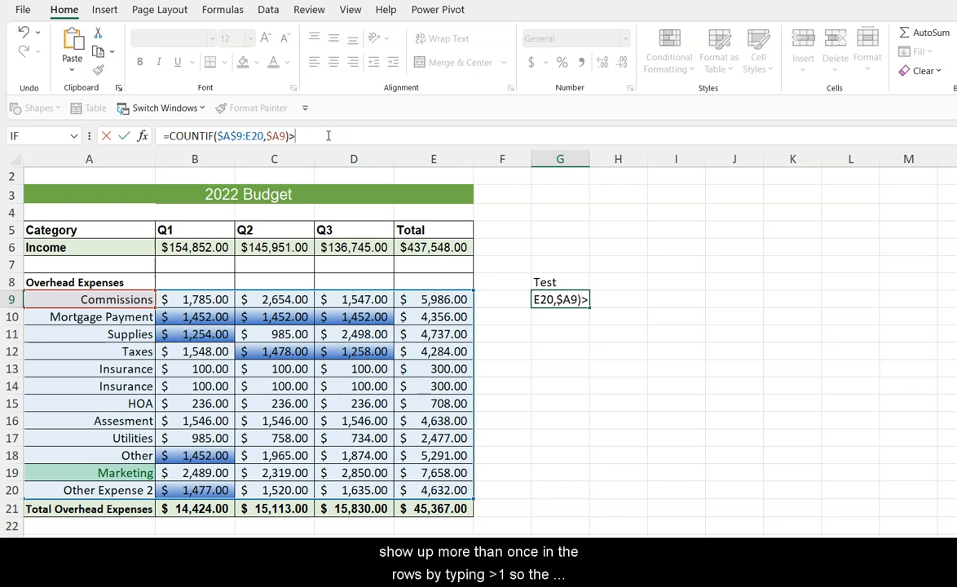
type("1")
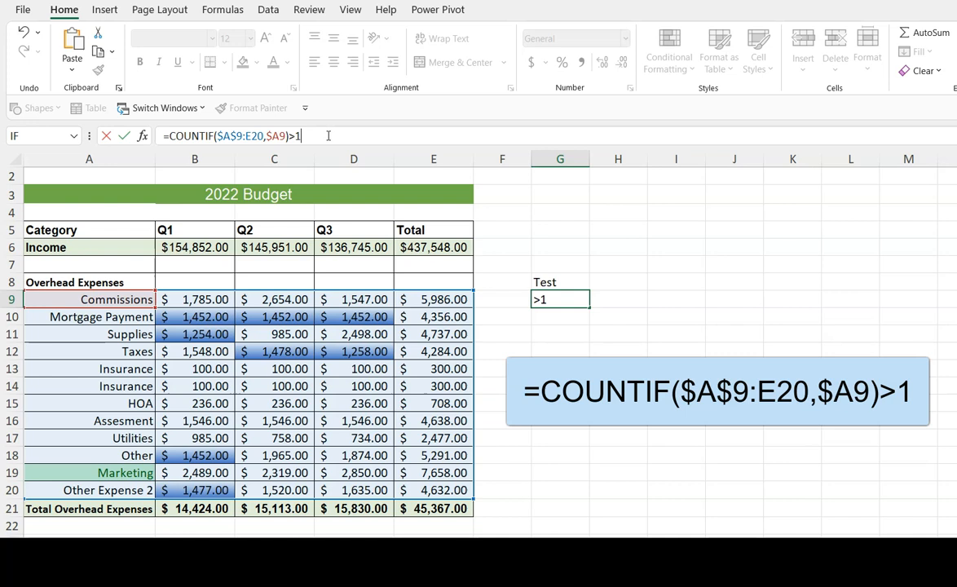
key("Return")
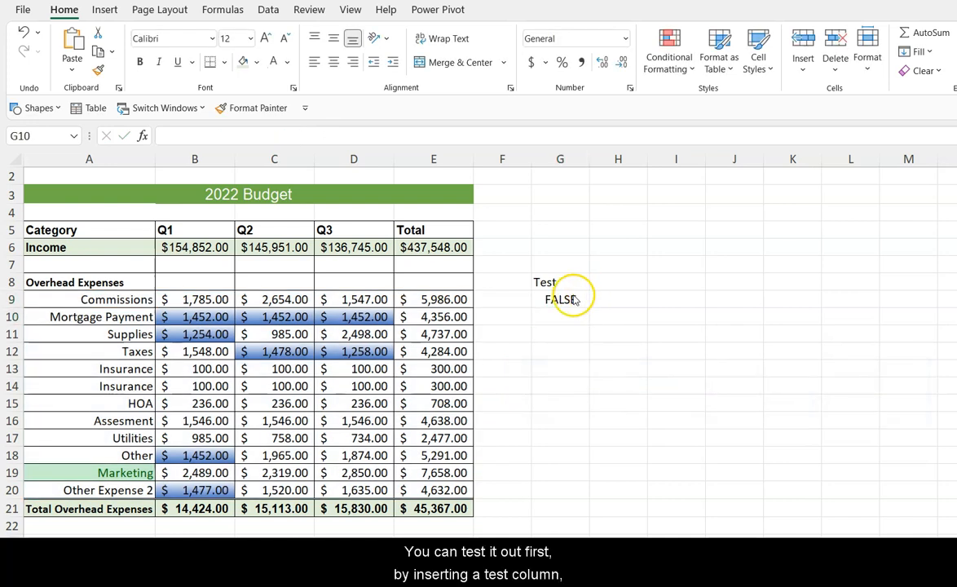
Fill the COUNTIF formula from G9 down to G20 and shade the TRUE cells G13:G14 light green.
double_click(573, 296)
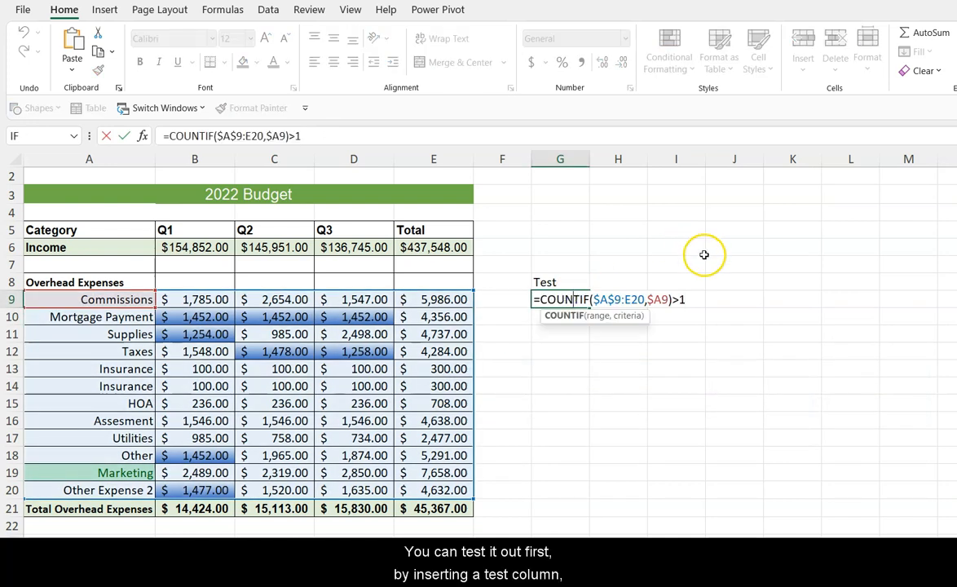
key("Return")
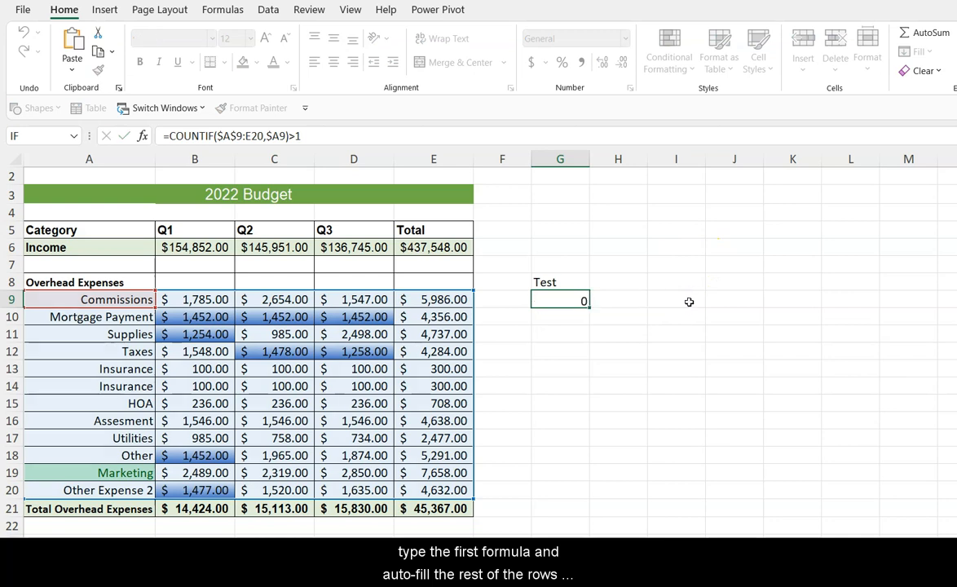
left_click(561, 302)
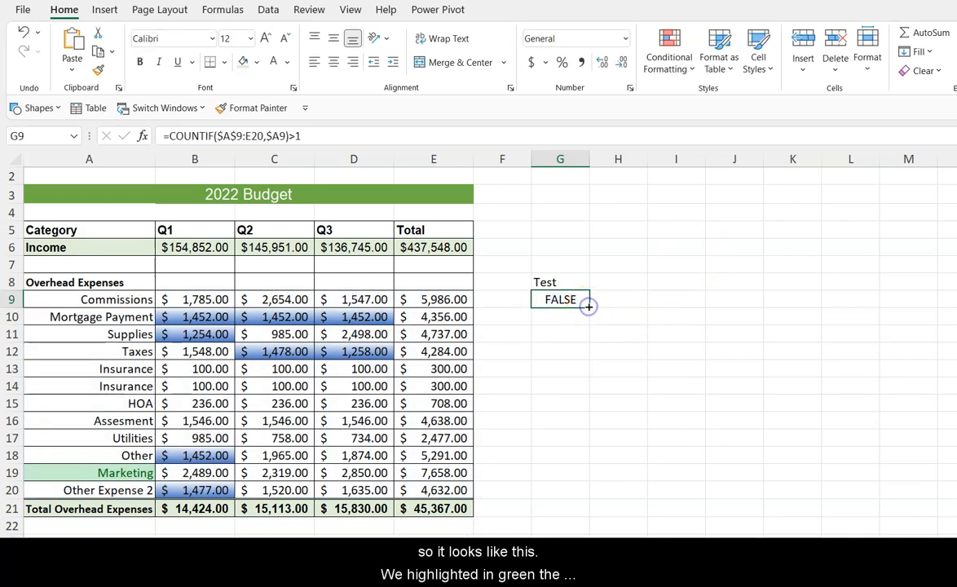
left_click_drag(588, 306, 573, 492)
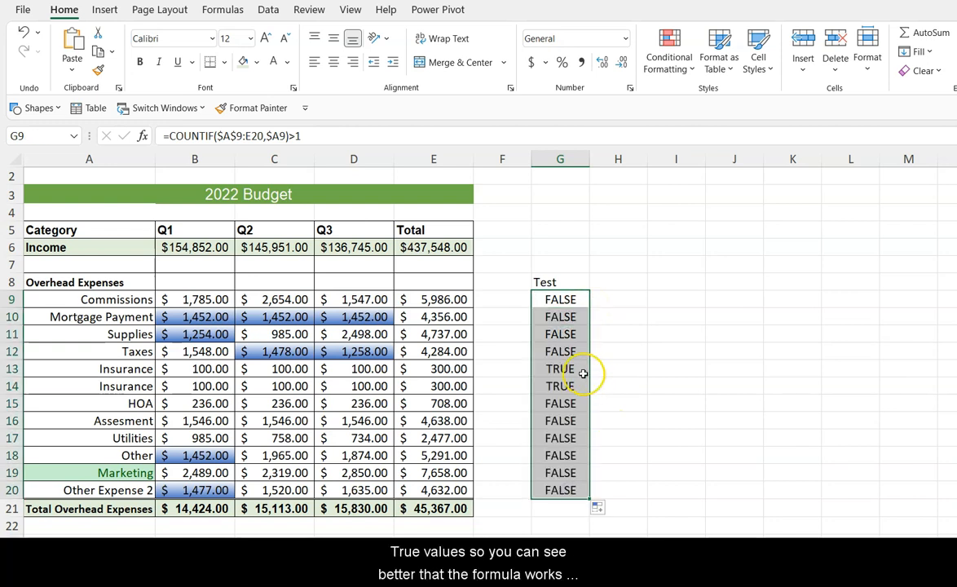
left_click_drag(579, 371, 573, 388)
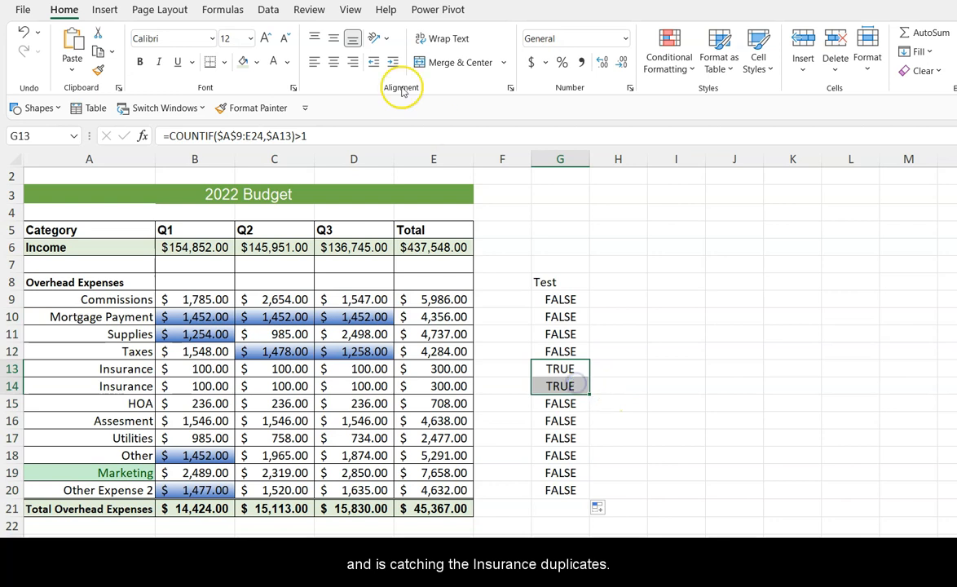
left_click(243, 63)
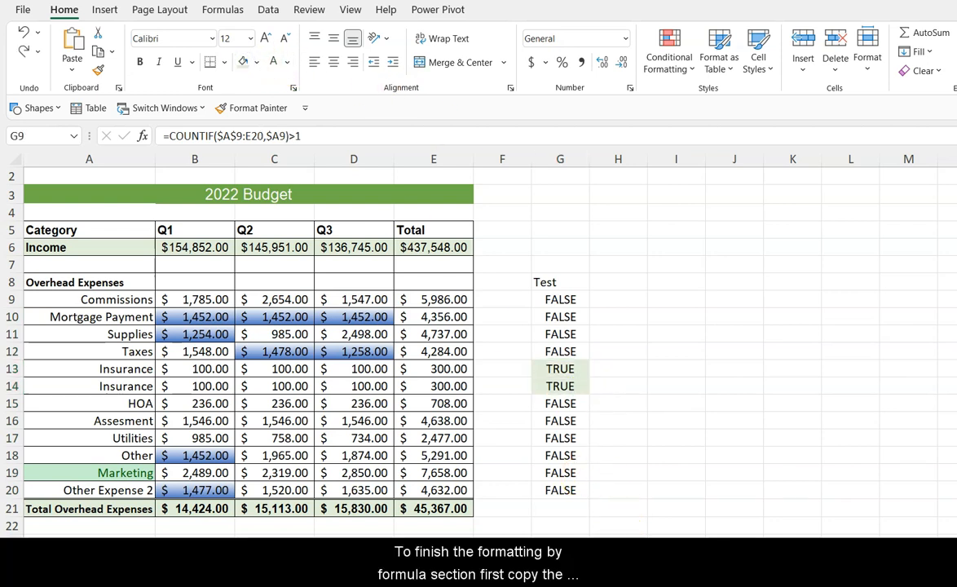
Copy the full COUNTIF formula text from cell G9, leaving the cell's content unchanged.
left_click(312, 135)
key("ctrl+c")
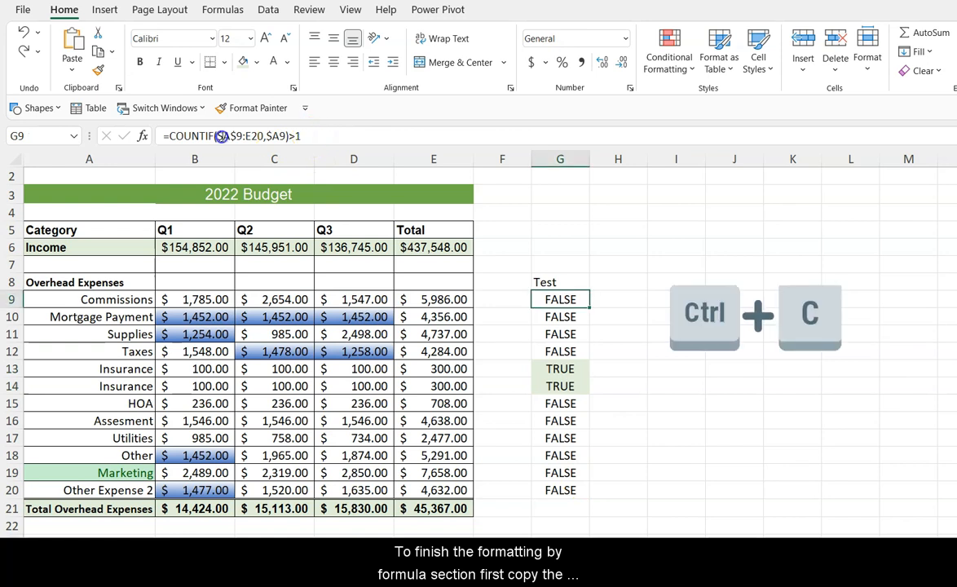
left_click(327, 135)
left_click_drag(327, 135, 145, 136)
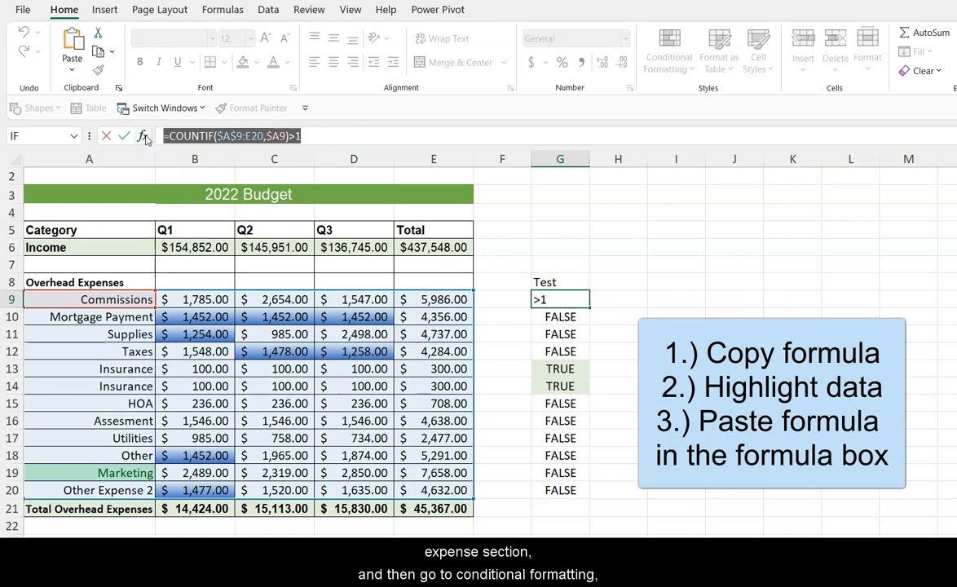
key("Escape")
Start a new formula-based conditional formatting rule for A9:E20 with the copied formula =COUNTIF($A$9:E20,$A9)>1.
left_click(669, 67)
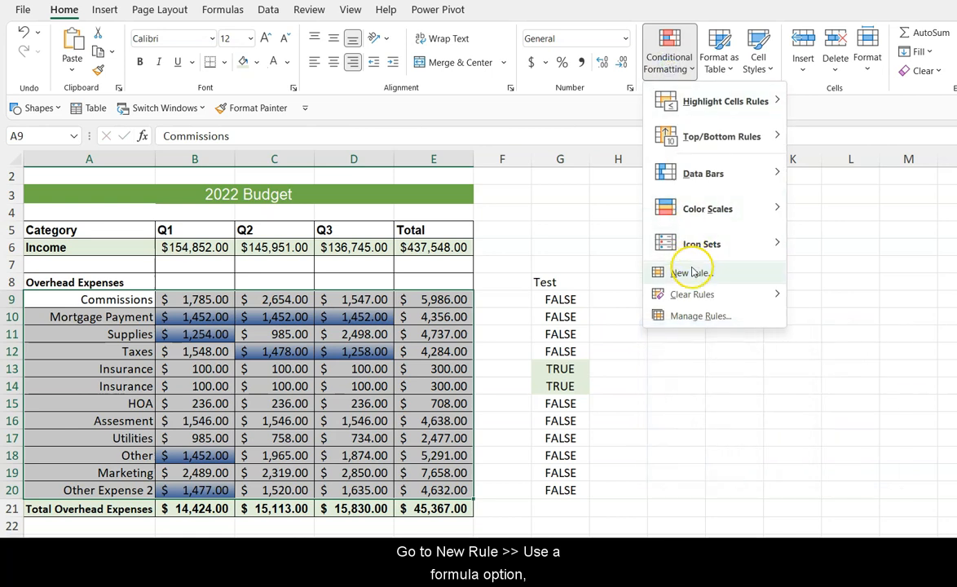
left_click(691, 273)
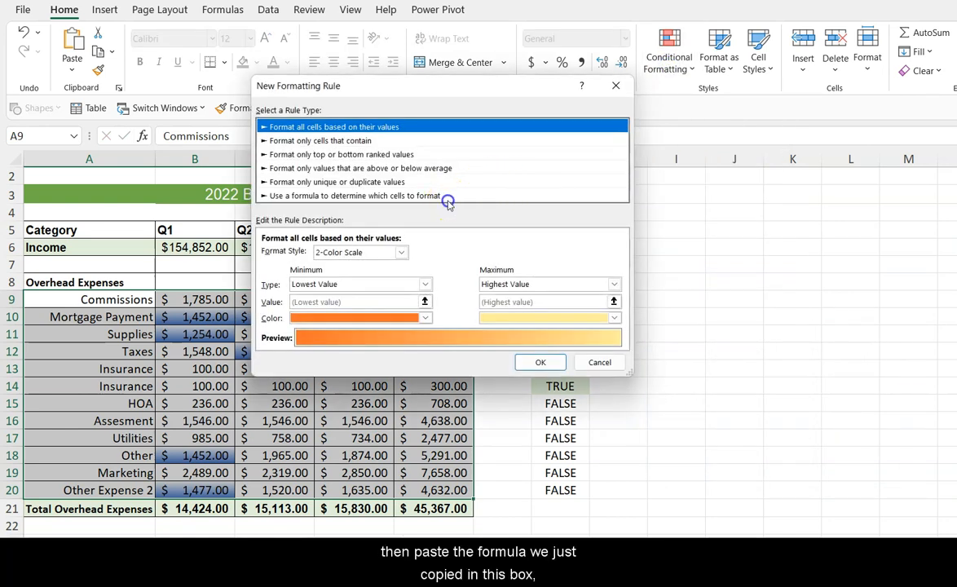
left_click(449, 198)
left_click(400, 252)
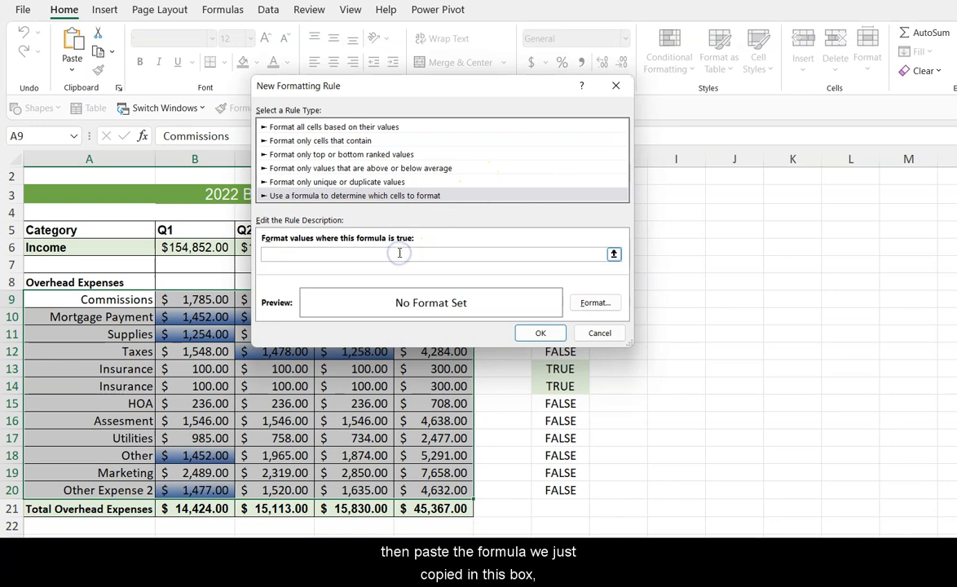
key("ctrl+v")
Give the formula rule a light green background fill and apply it to the overhead expense rows.
left_click(595, 304)
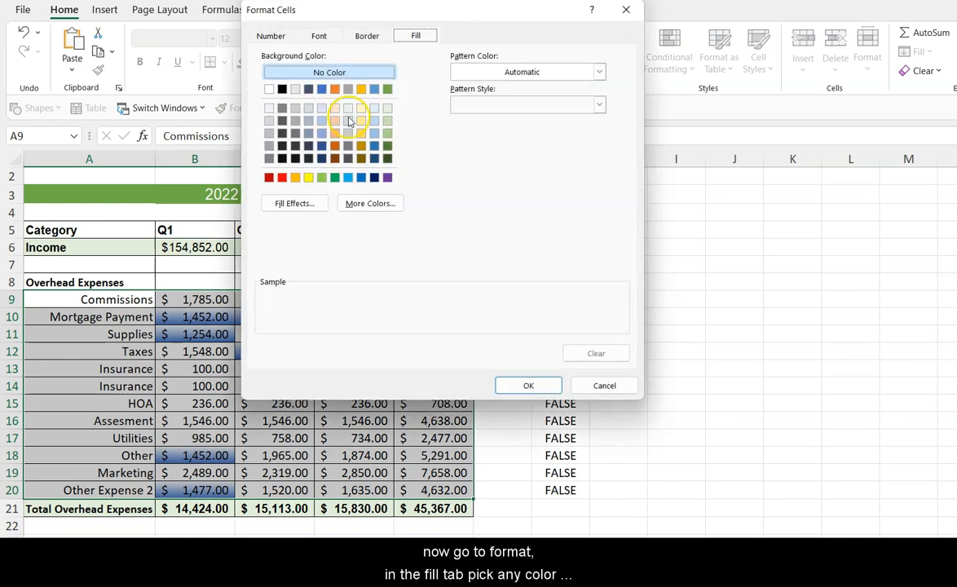
left_click(321, 178)
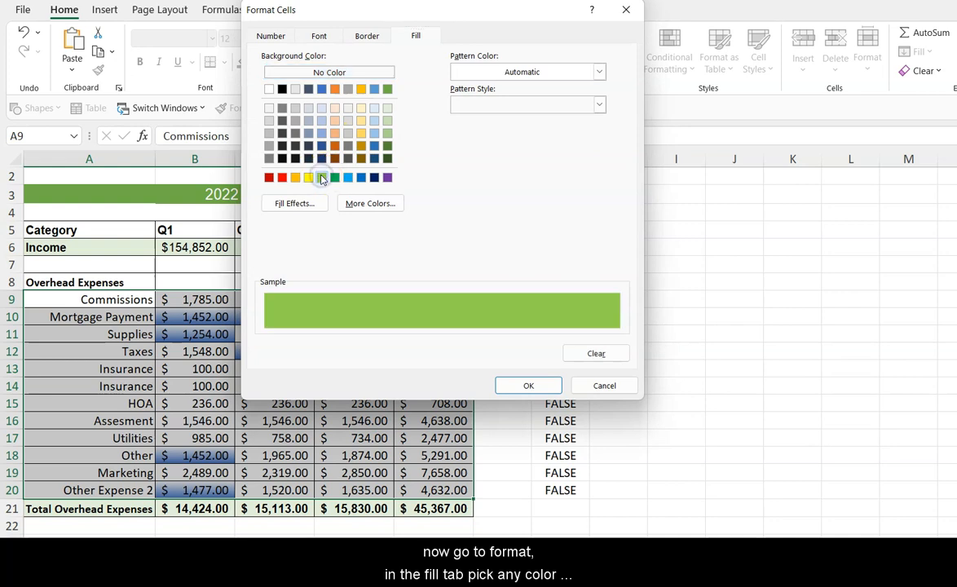
left_click(537, 385)
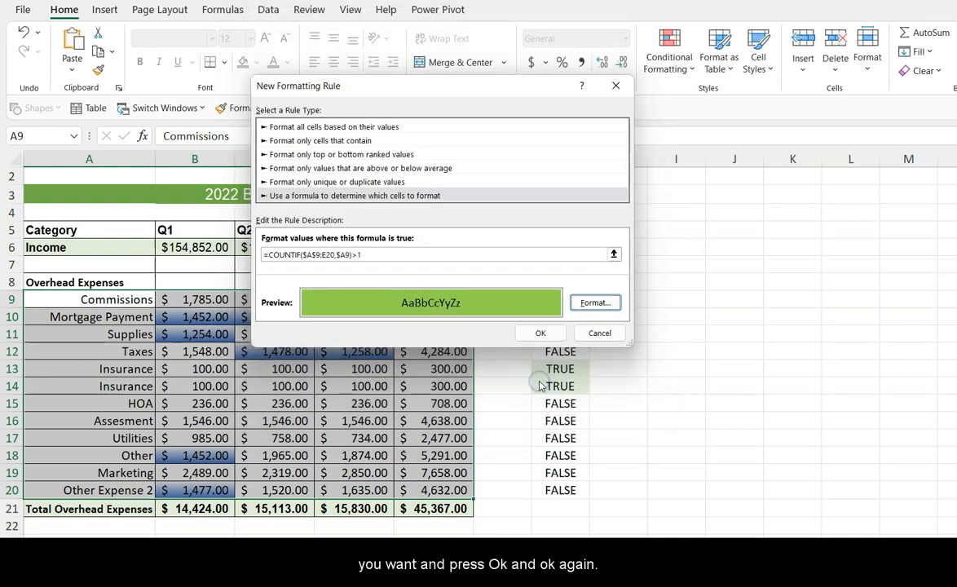
left_click(541, 333)
left_click(676, 352)
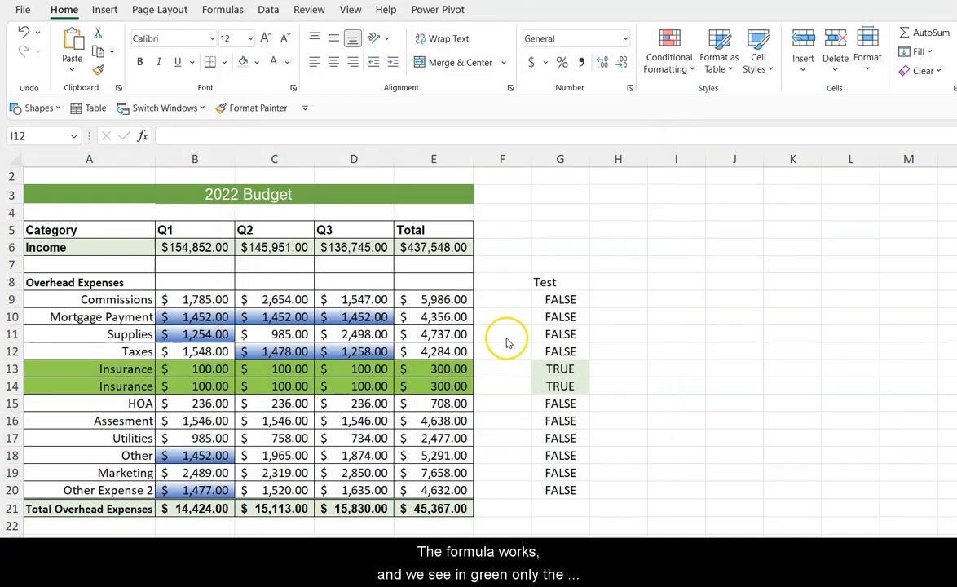
left_click(507, 338)
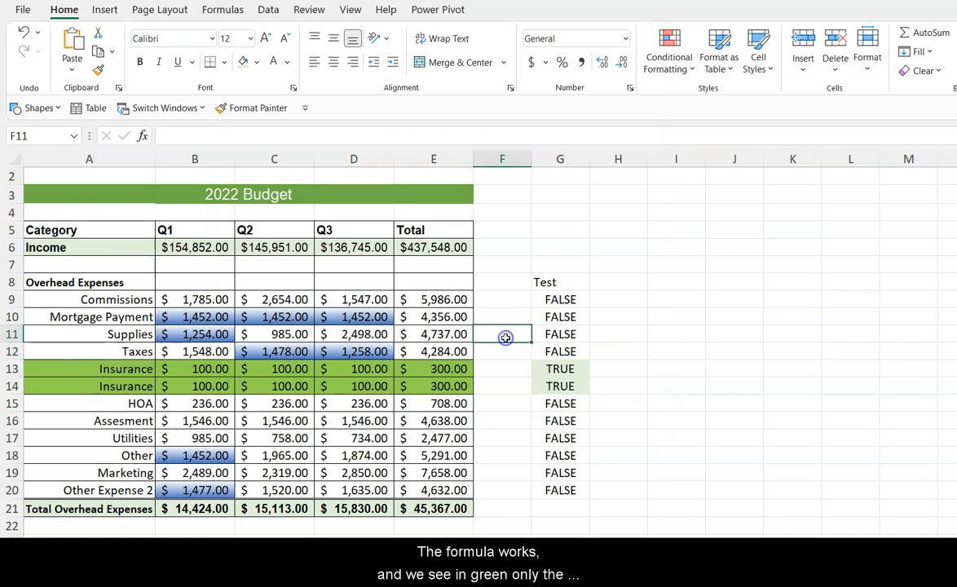
Delete the entire Test column G.
left_click(561, 159)
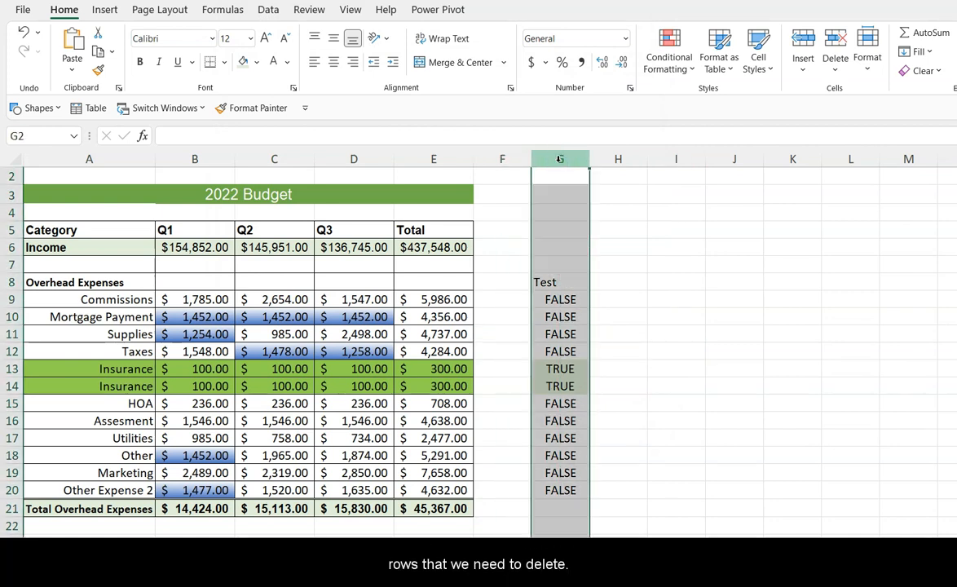
right_click(560, 160)
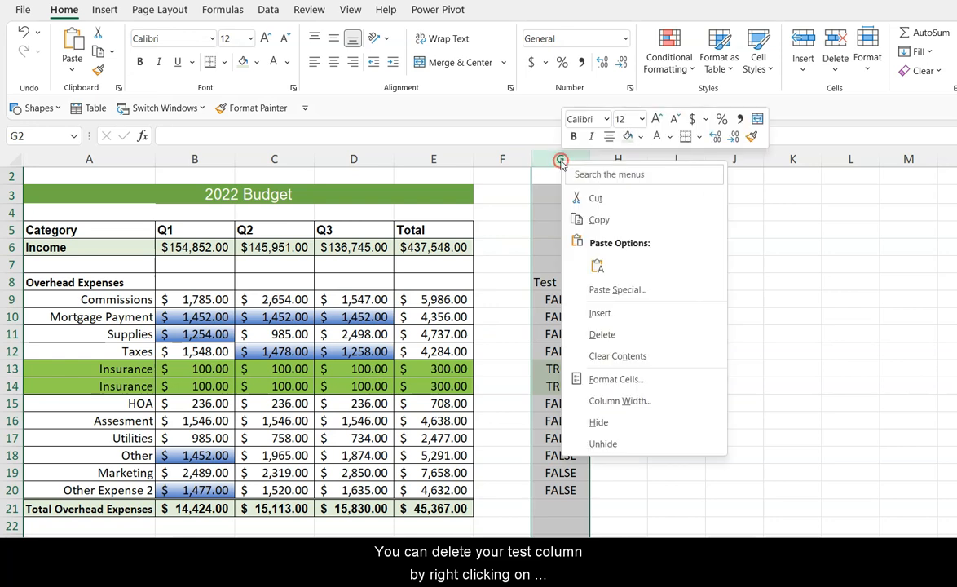
left_click(611, 335)
For the overhead expenses table, delete the =COUNTIF($A$9:E20,$A9)>1 formatting rule and lower the priority of the 1000 to 1500 cell value rule.
left_click(114, 299)
key("ctrl+a")
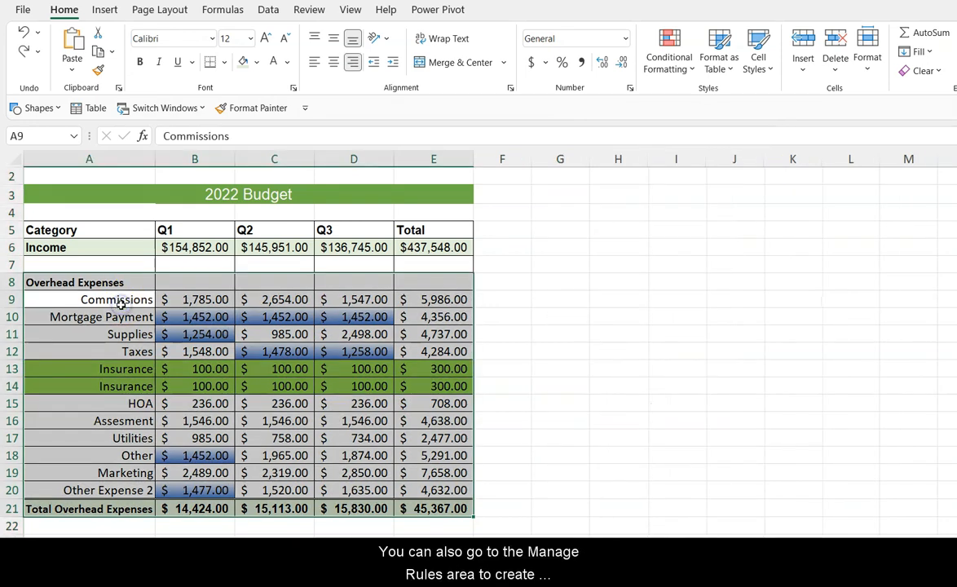
left_click(665, 66)
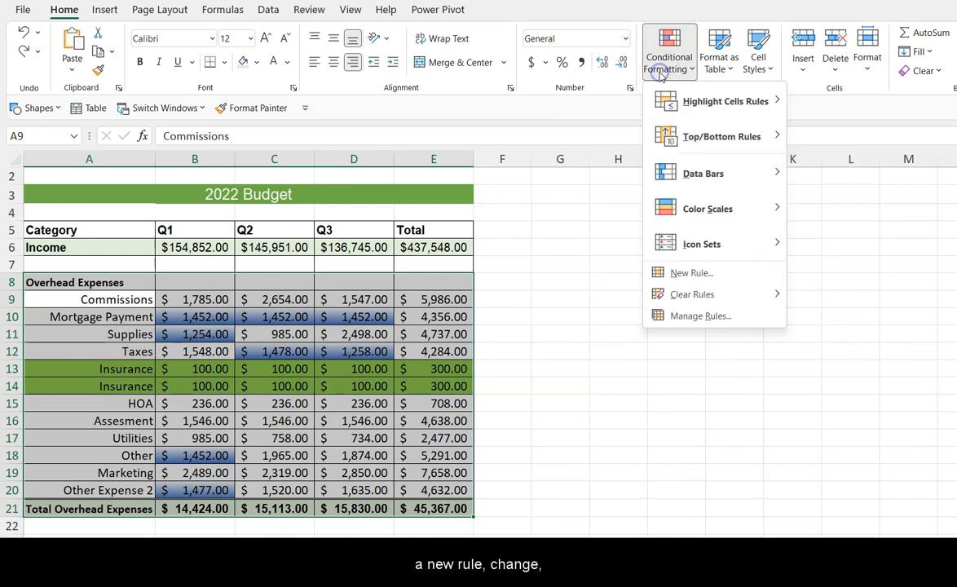
left_click(687, 315)
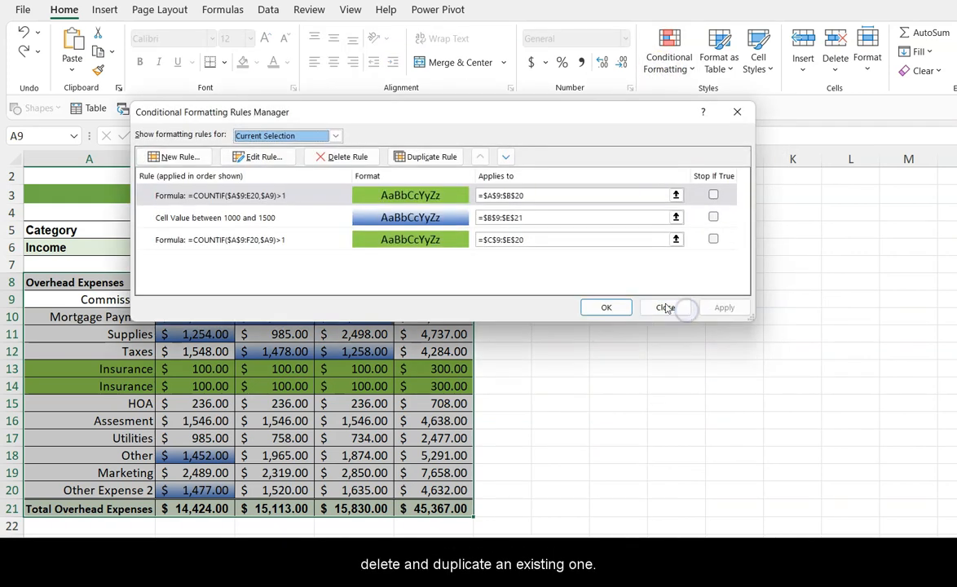
left_click(372, 161)
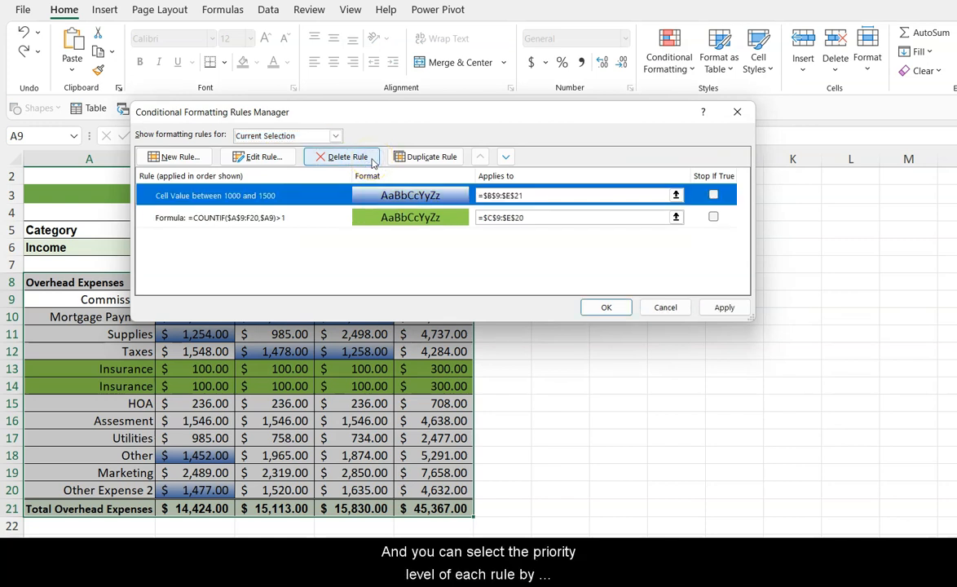
left_click(506, 157)
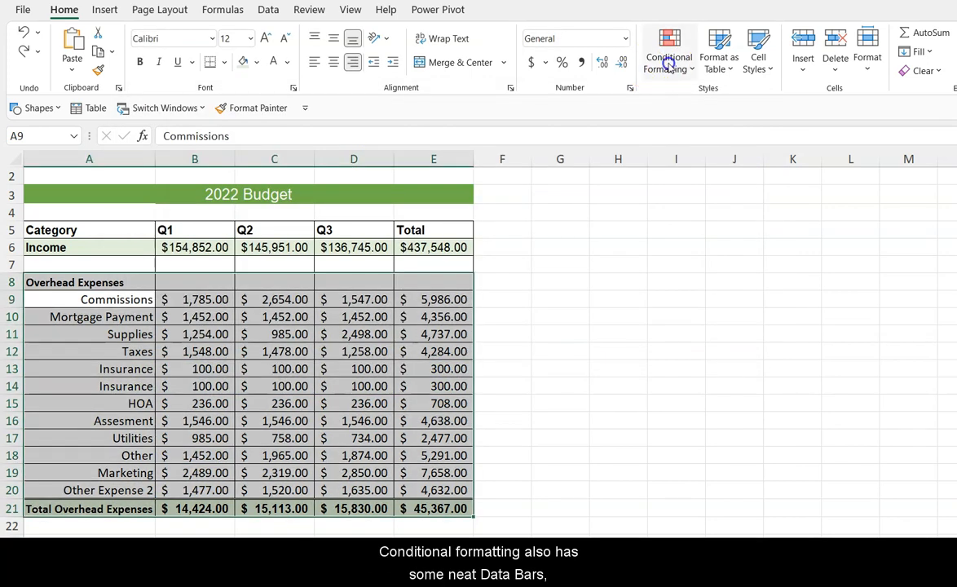
Browse the Data Bars, Color Scales and Icon Sets conditional formatting options for the selected overhead expenses table.
left_click(668, 62)
mouse_move(738, 181)
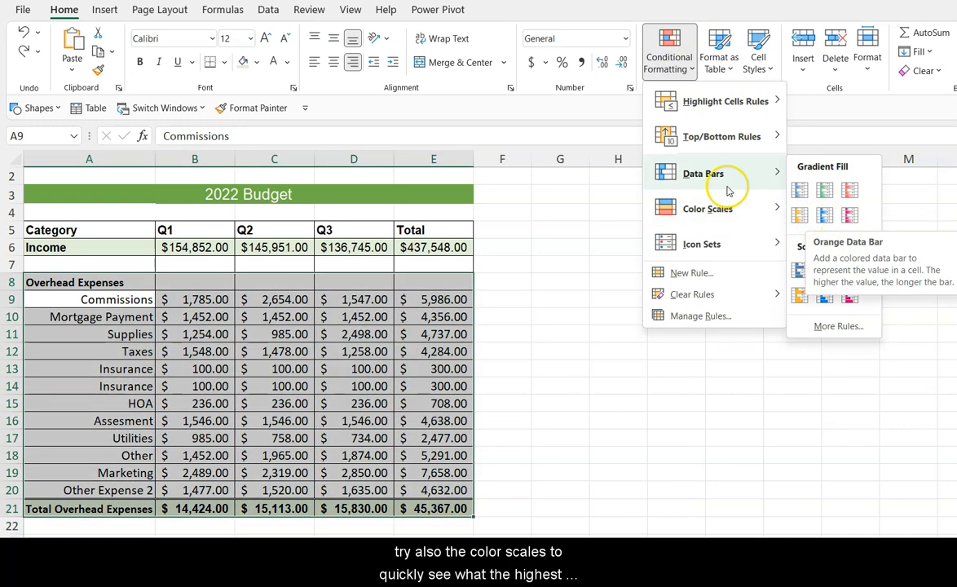
mouse_move(728, 204)
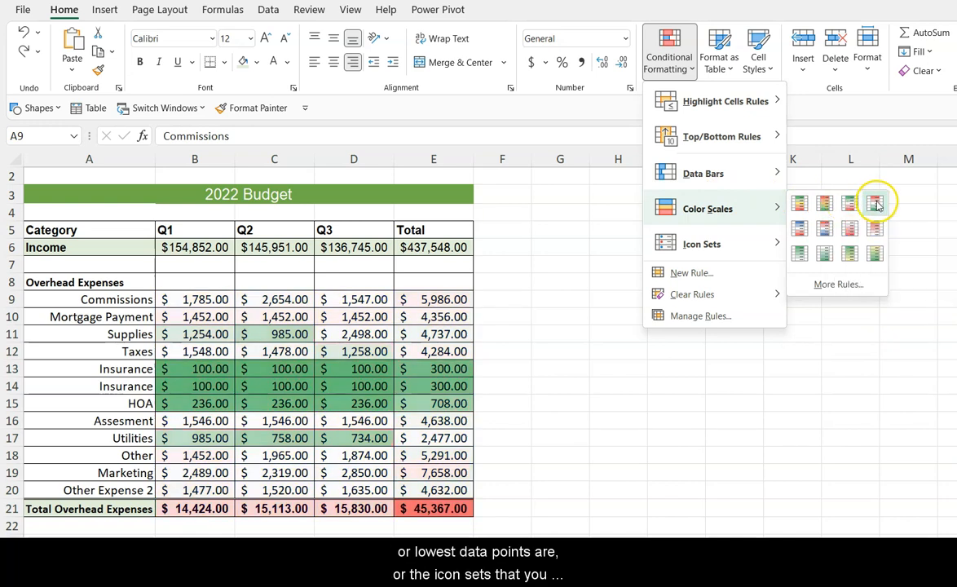
mouse_move(761, 246)
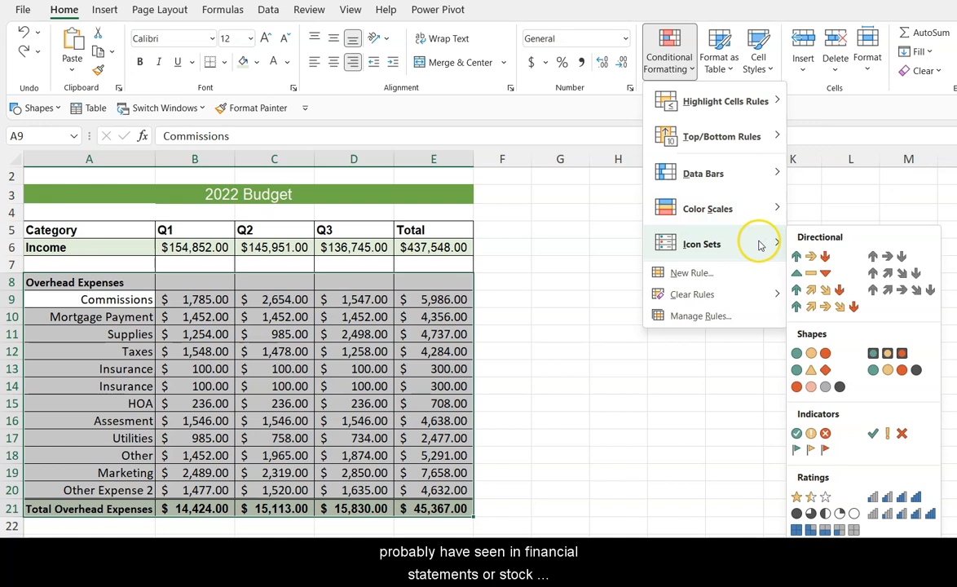